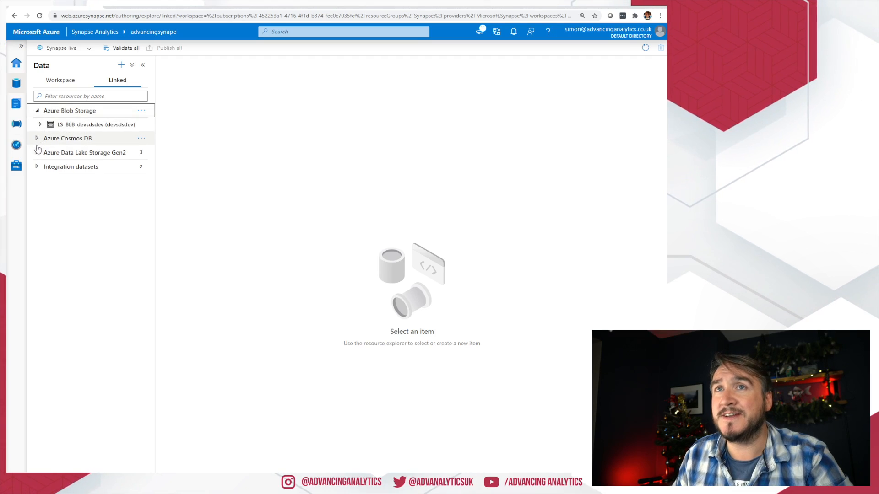
Step: Expand the sqltemp database, open the DotNet Demo notebook, then list the workspace's three pipelines
click(58, 86)
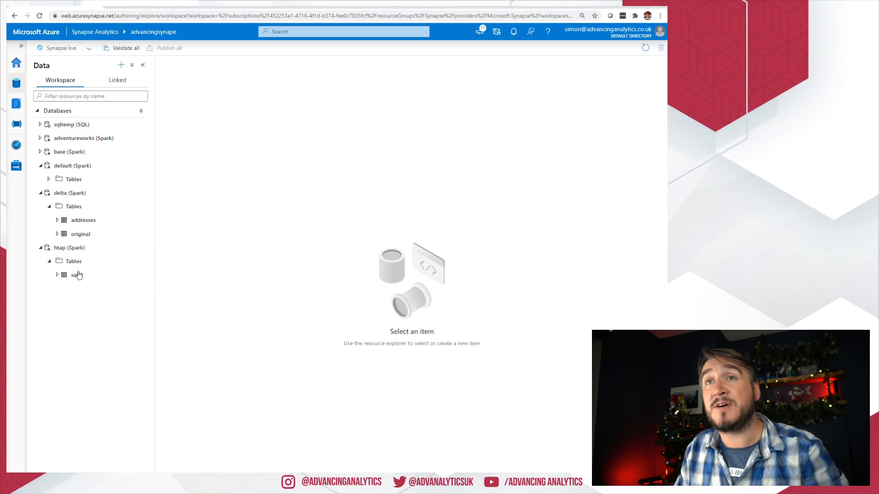
click(40, 126)
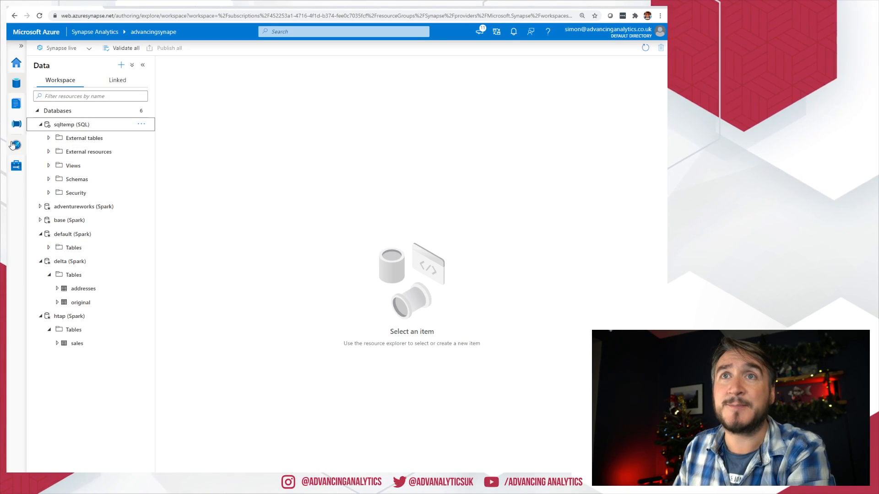
click(17, 105)
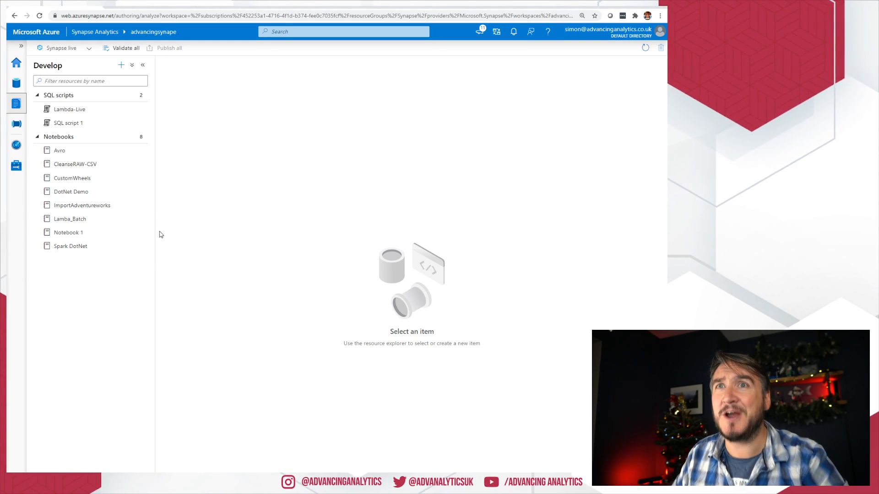
click(94, 194)
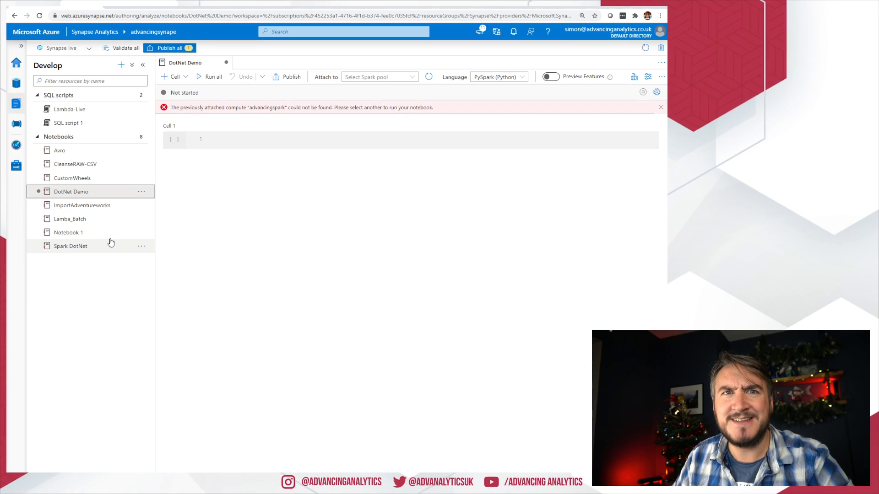
click(16, 124)
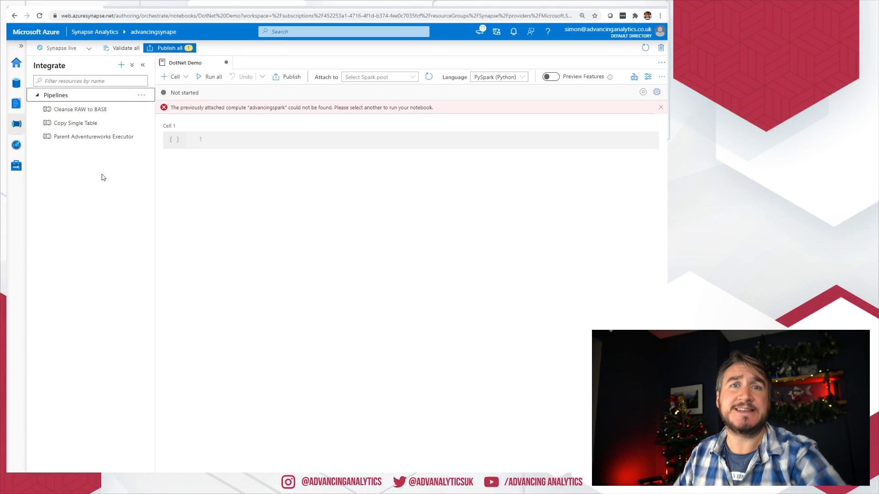
Step: Check the Synapse live dropdown's Set up code repository option, then move to Azure DevOps projects
click(39, 48)
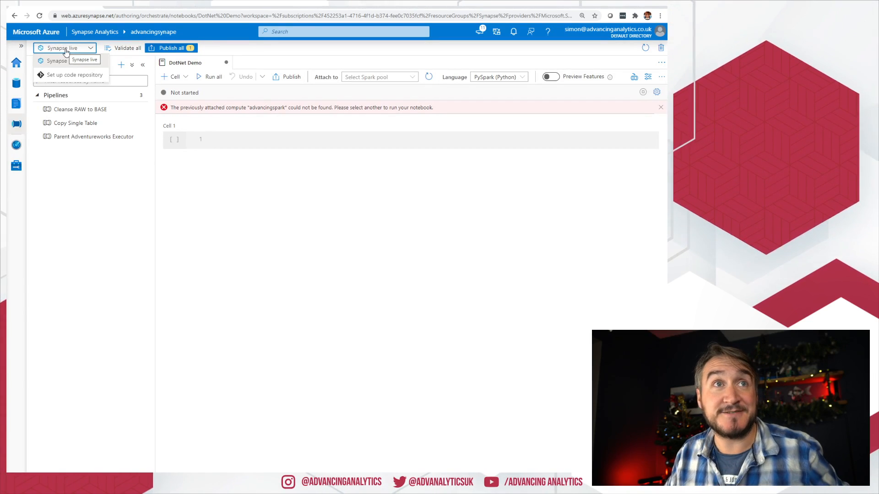
key(ctrl+plus)
key(ctrl+plus)
key(ctrl+plus)
key(ctrl+plus)
key(ctrl+plus)
key(ctrl+plus)
key(ctrl+plus)
key(ctrl+plus)
key(ctrl+plus)
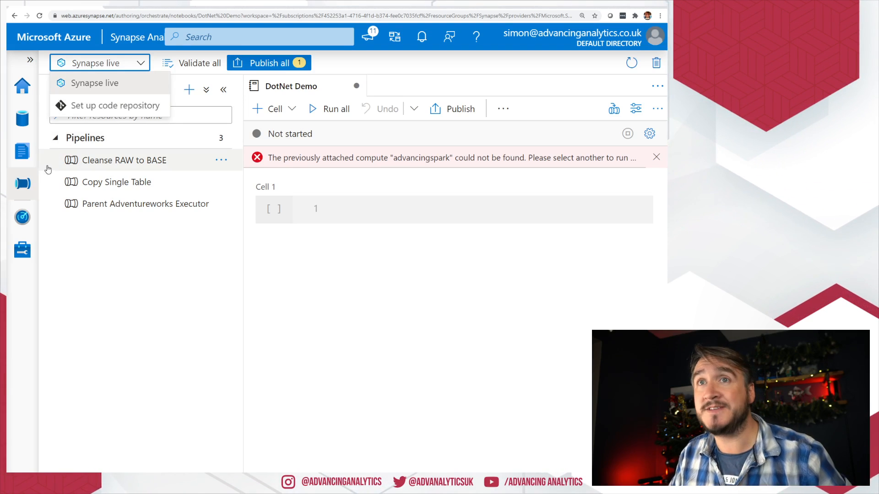
click(110, 265)
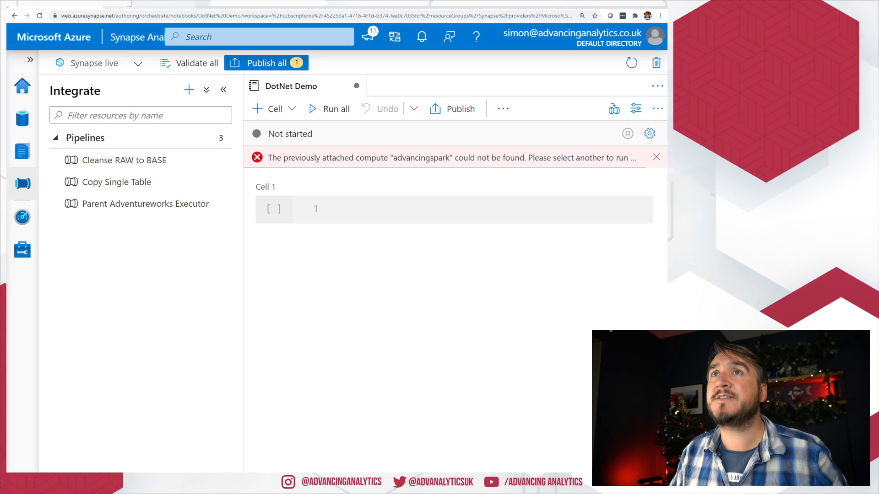
click(149, 6)
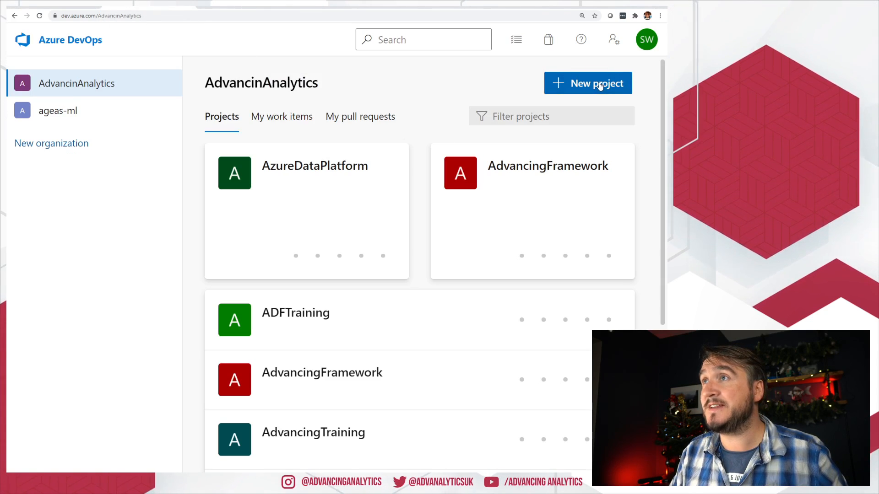
Step: Create the private Git project AdvancingSynape using the Scrum work item process
click(615, 83)
text(AdvancingSyan)
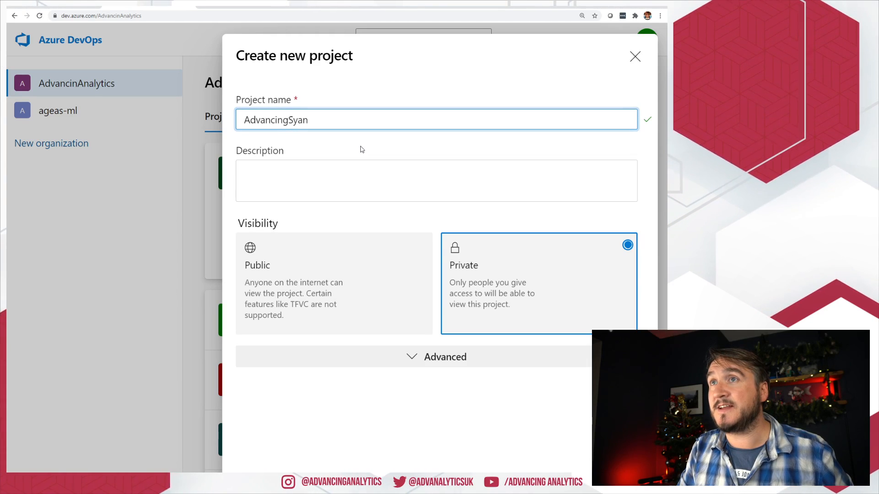
key(BackSpace)
key(BackSpace)
text(nape)
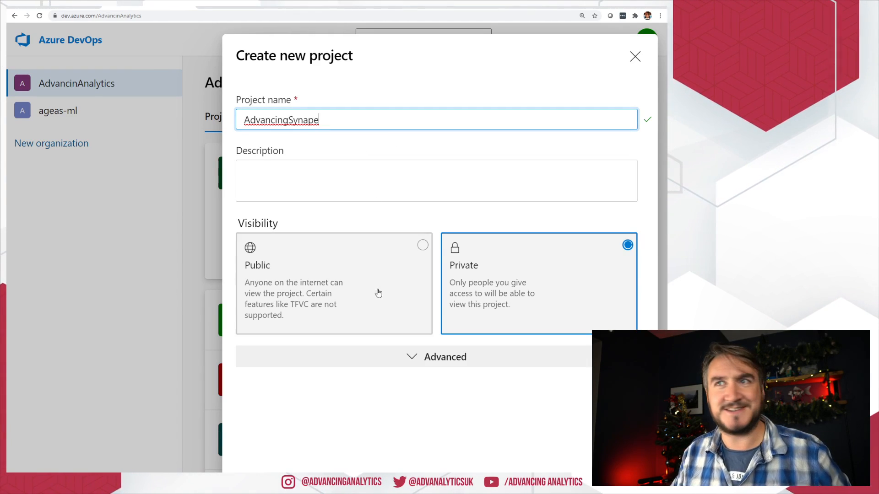
click(466, 361)
click(509, 410)
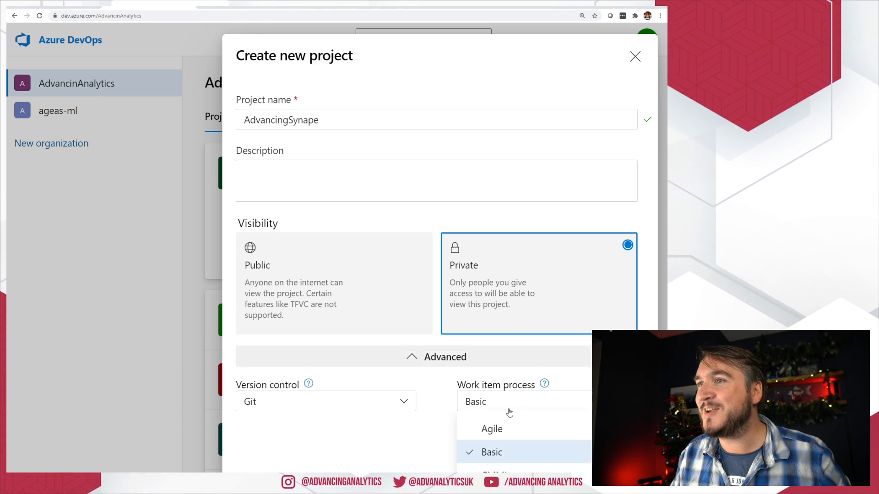
click(492, 492)
click(615, 481)
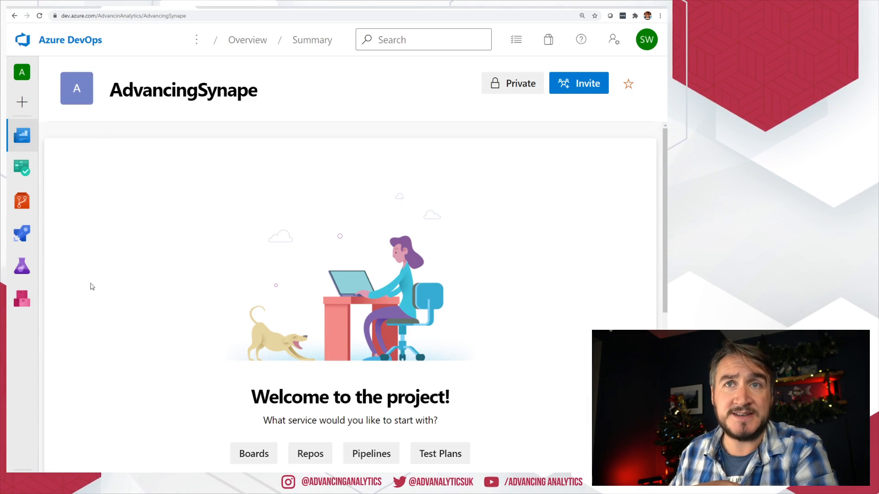
Step: Initialize the AdvancingSynape repo's main branch with a README and the Python .gitignore template
click(25, 207)
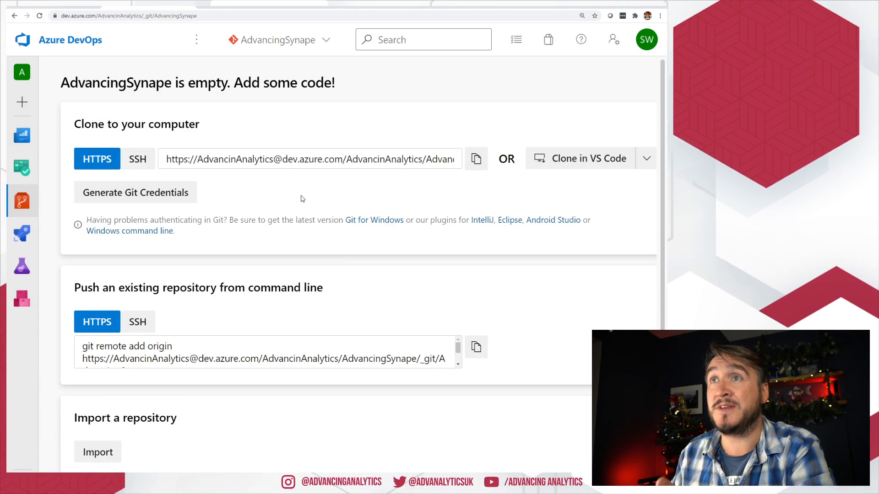
scroll(206, 242, down, 1)
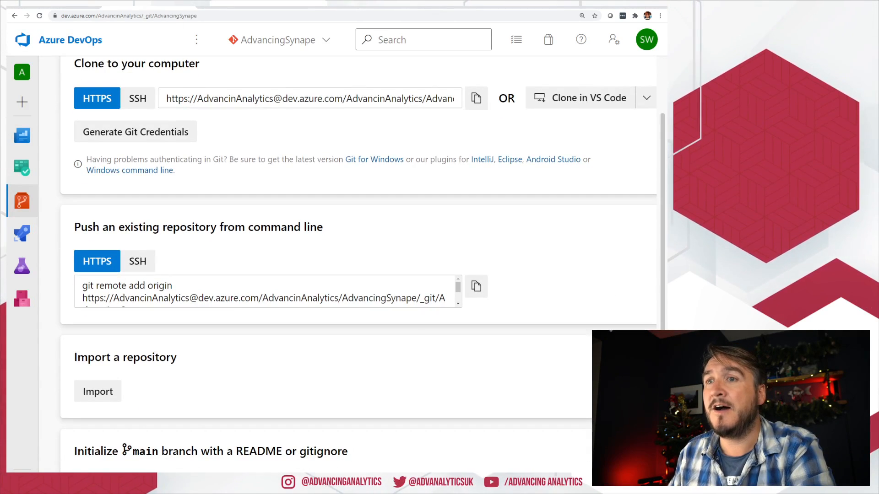
click(252, 480)
scroll(249, 400, down, 15)
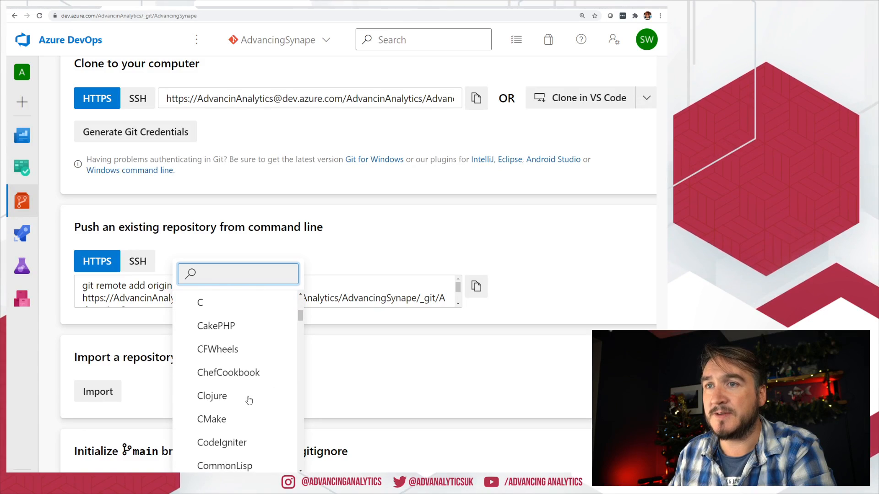
text(py)
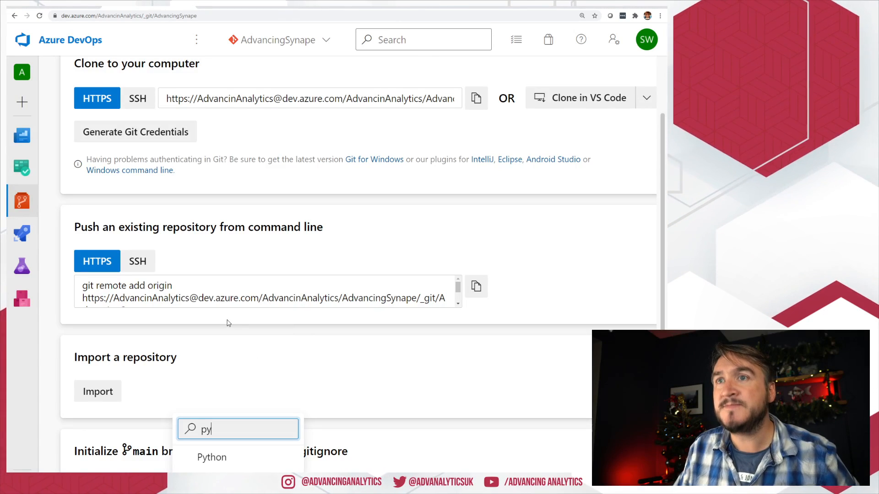
click(218, 458)
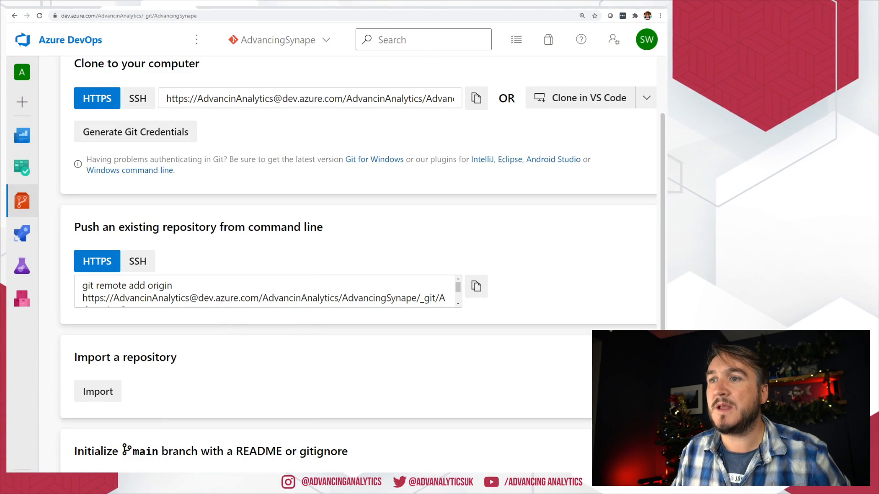
scroll(227, 267, down, 3)
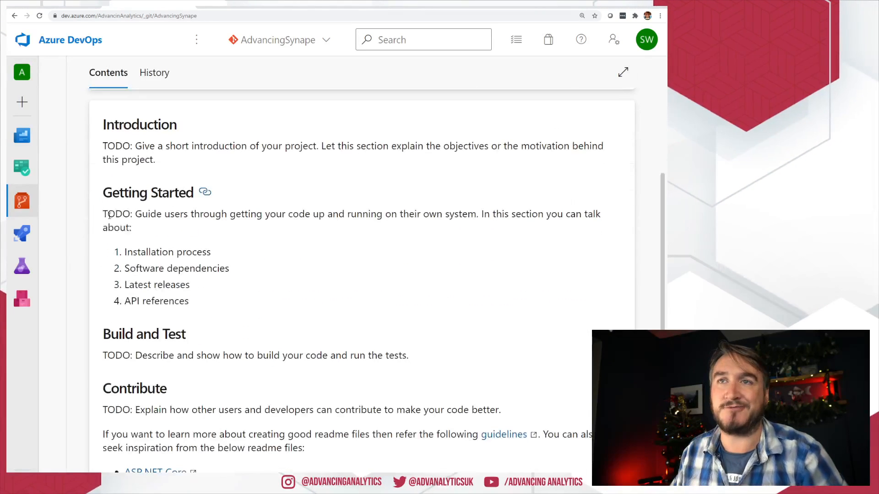
scroll(226, 255, up, 3)
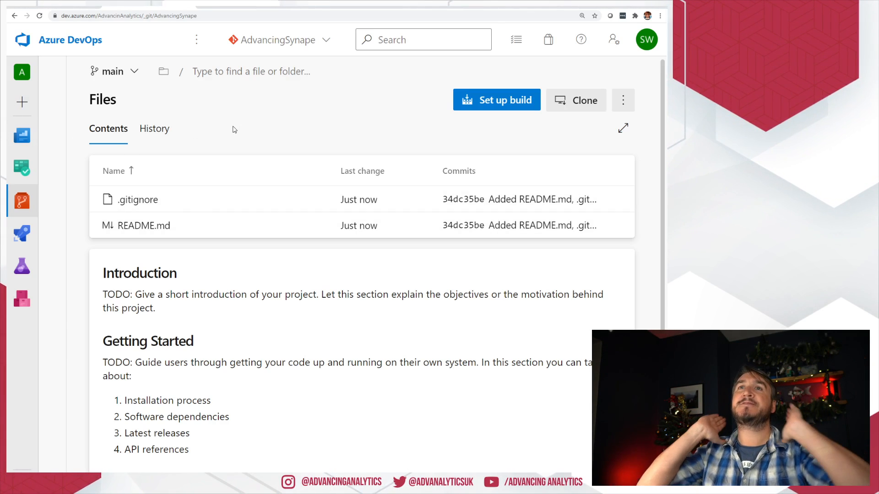
click(130, 72)
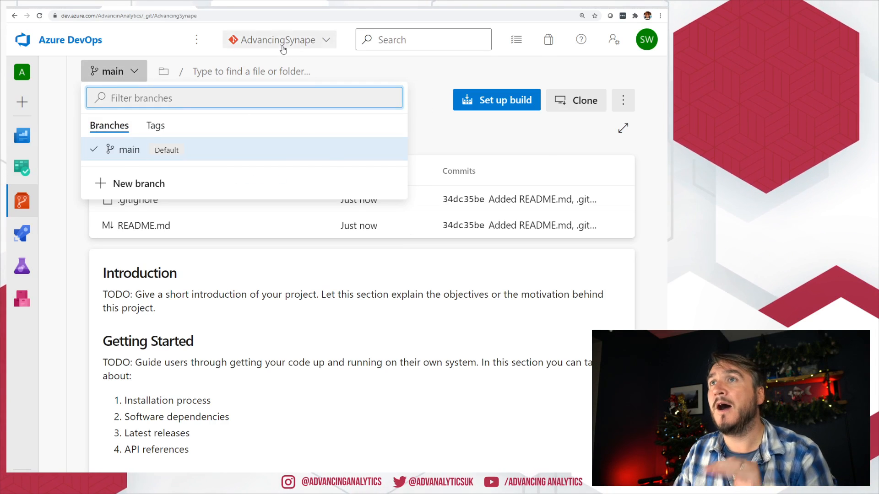
click(283, 49)
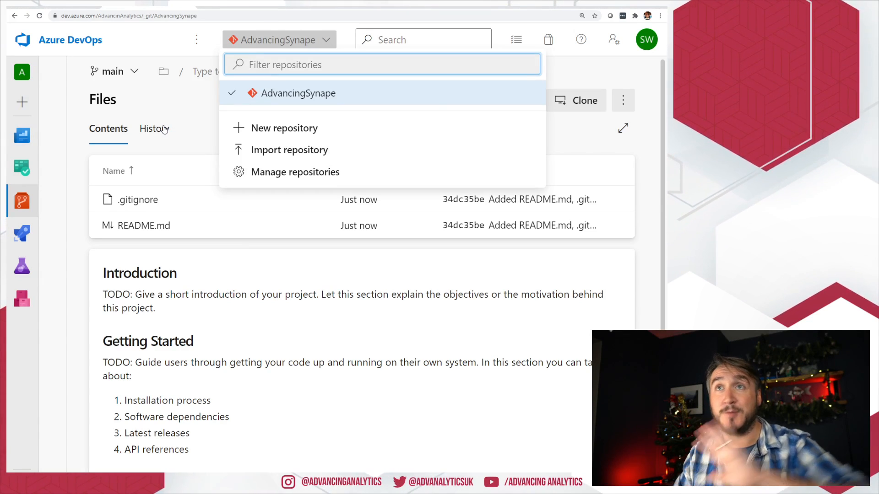
click(119, 16)
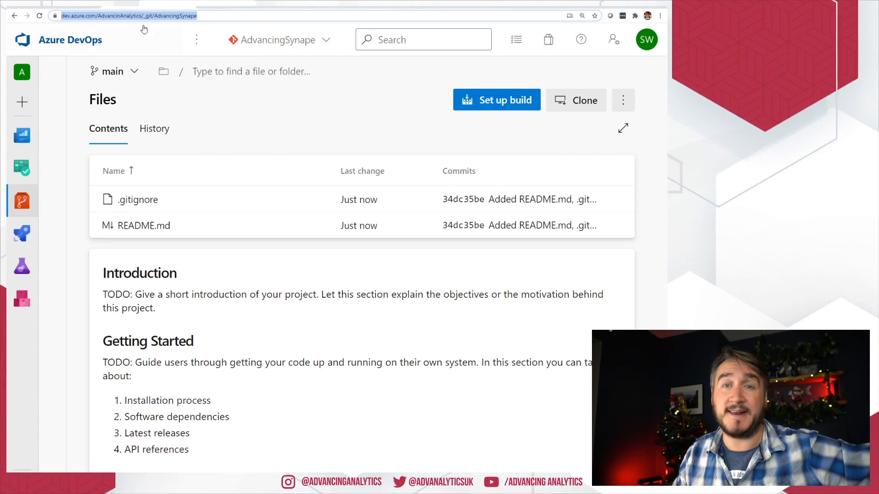
click(290, 40)
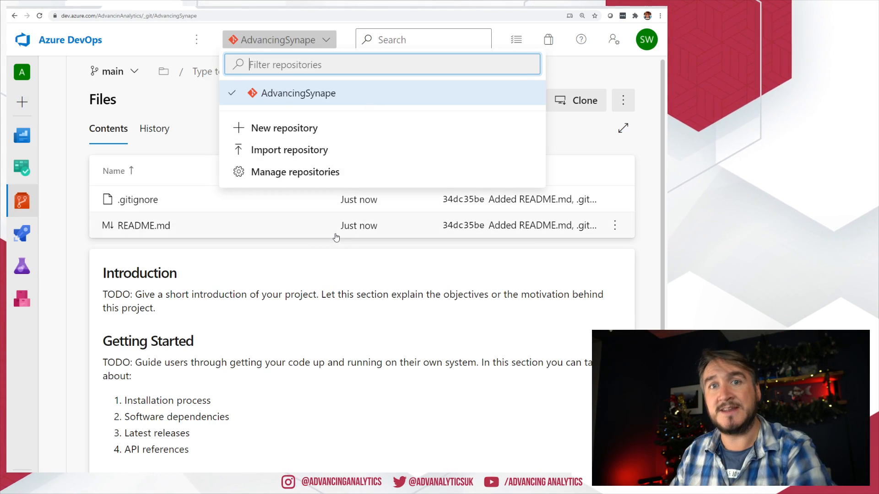
click(275, 310)
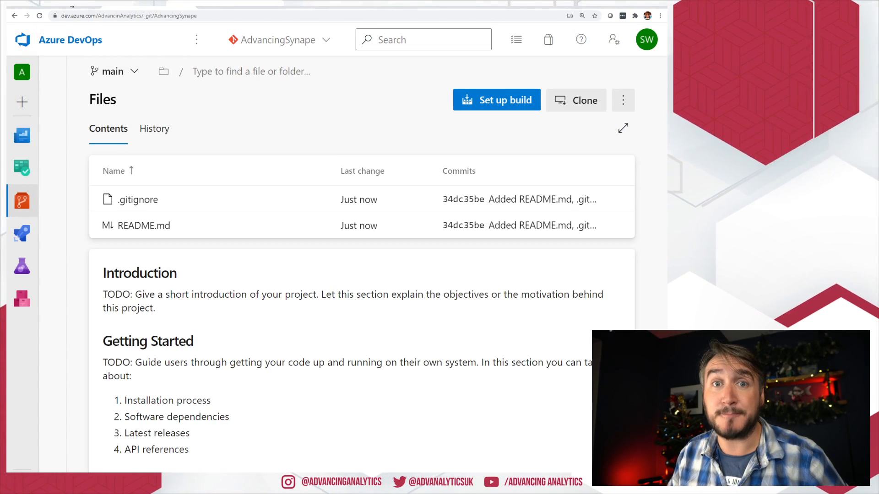
Step: Back in Synapse, go to Manage > Source control > Git configuration, showing no repository configured
click(46, 4)
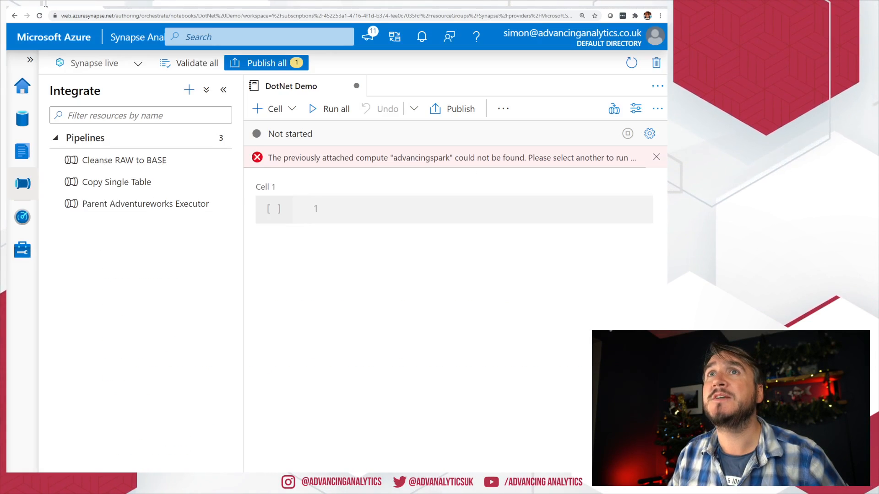
click(83, 69)
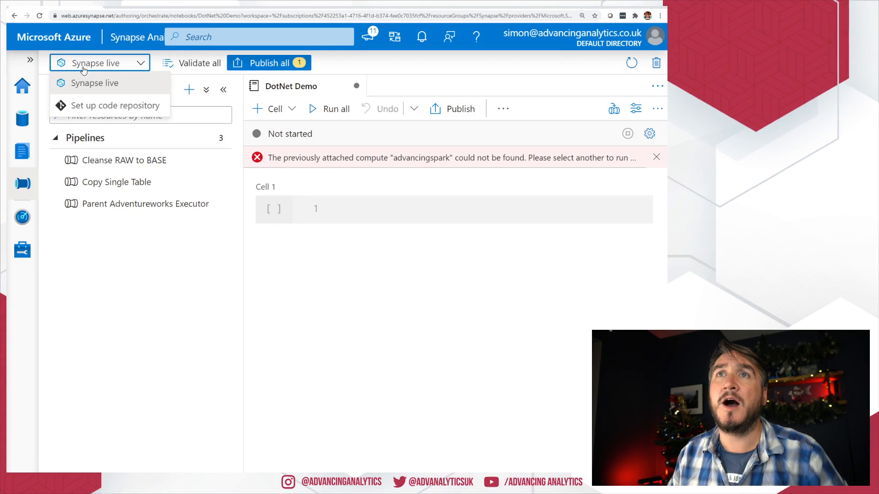
click(20, 255)
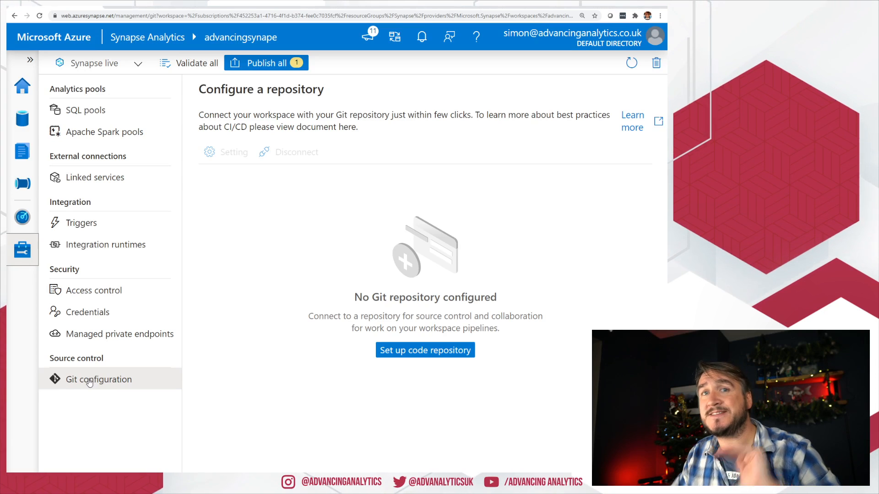
Step: Start setting up a code repository and discard the unsaved workspace changes
click(432, 356)
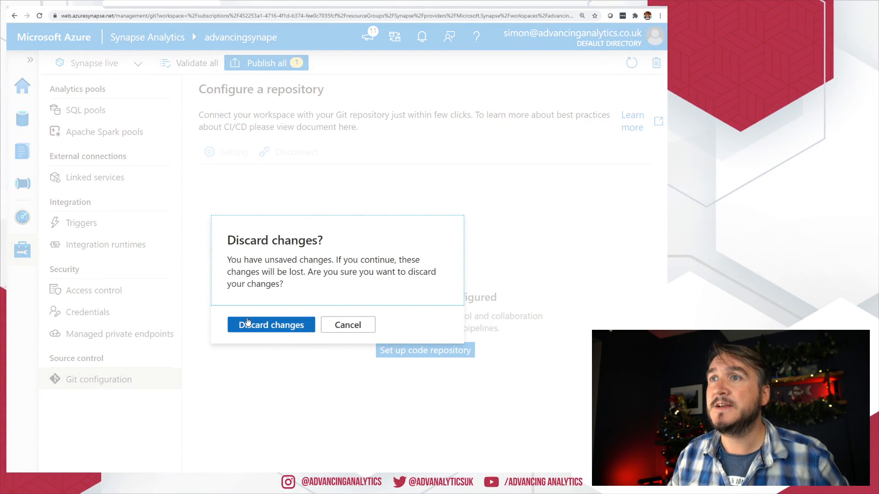
click(261, 324)
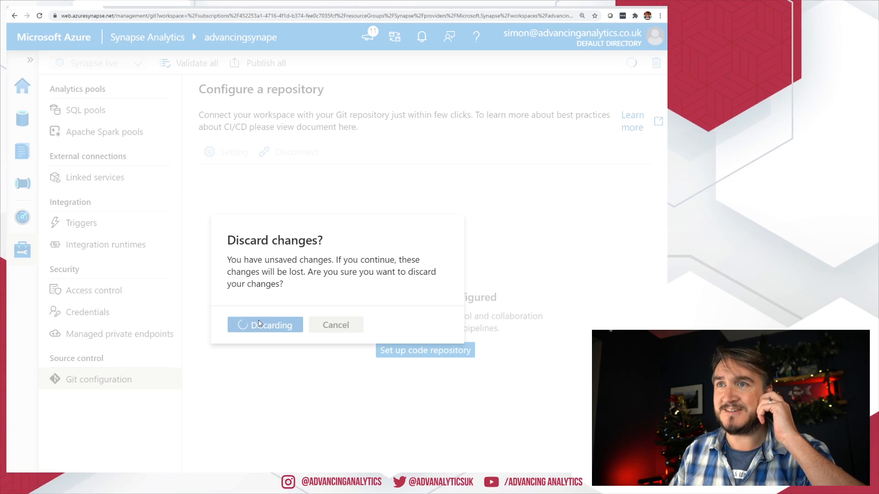
right_click(279, 344)
click(284, 260)
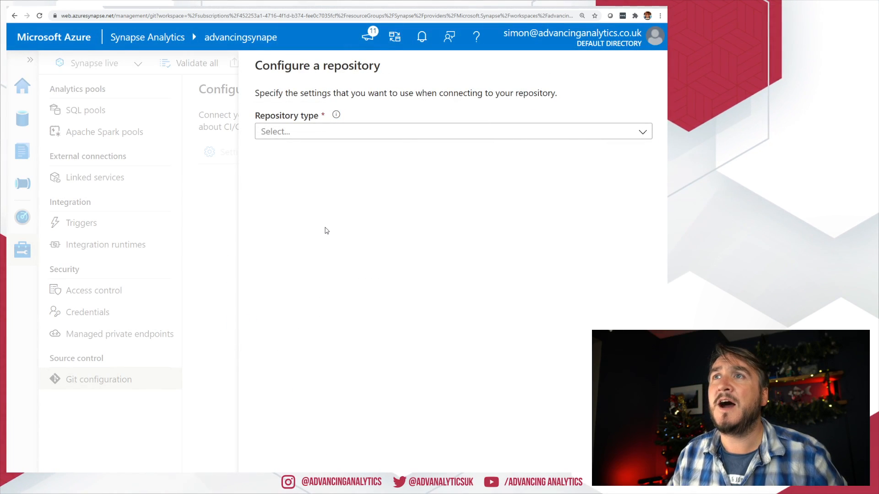
Step: Choose Azure DevOps Git as the repository type with the Advancing Analytics directory
click(355, 130)
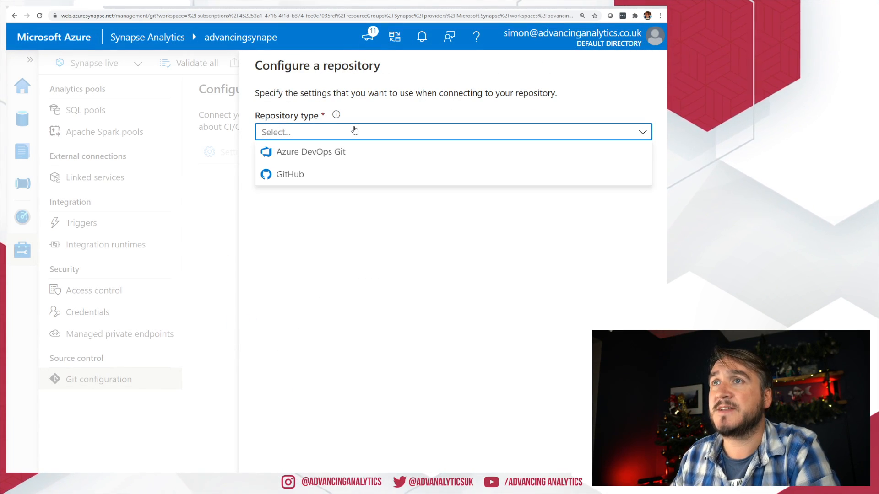
click(358, 152)
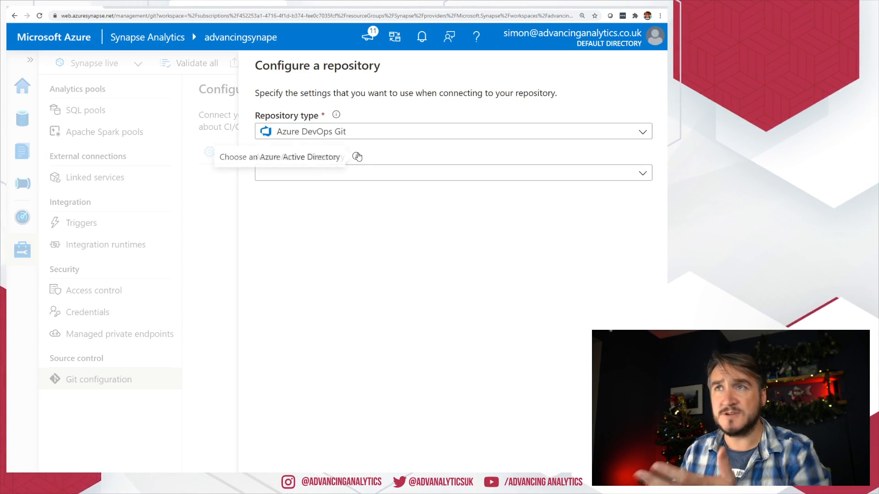
click(406, 177)
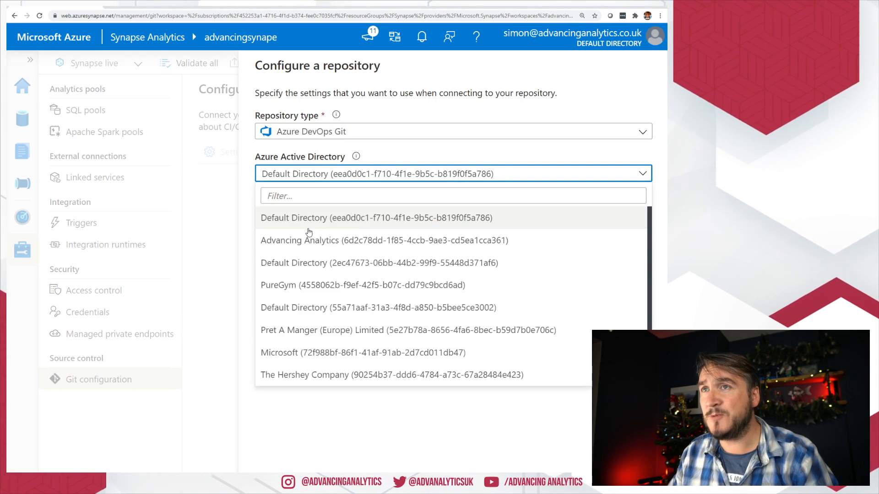
click(316, 240)
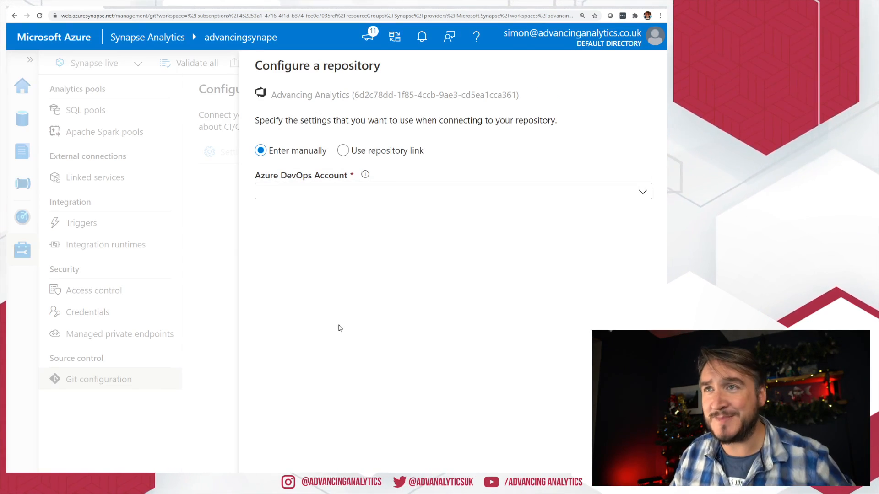
Step: Select the AdvancinAnalytics DevOps account and the AdvancingSynape project
click(319, 194)
click(309, 236)
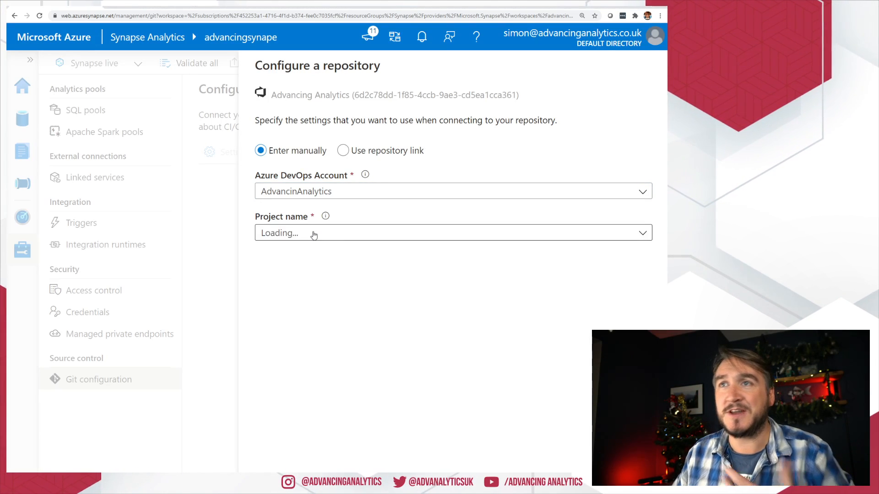
click(328, 233)
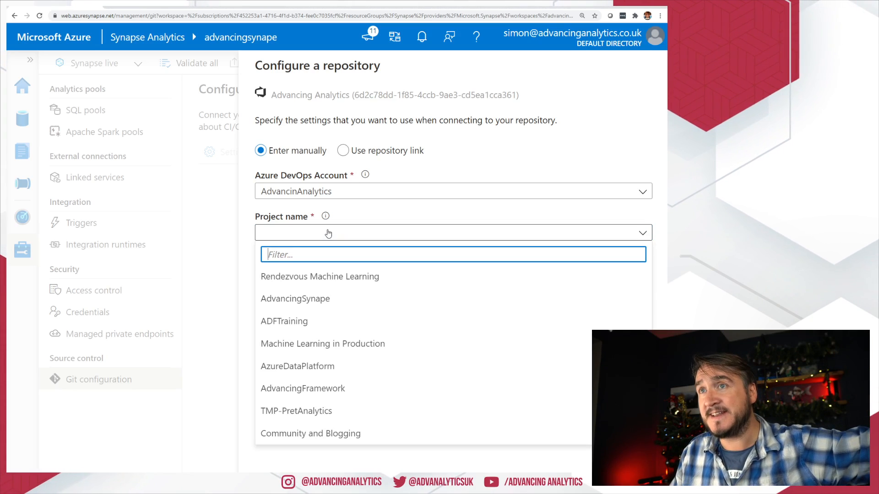
click(339, 304)
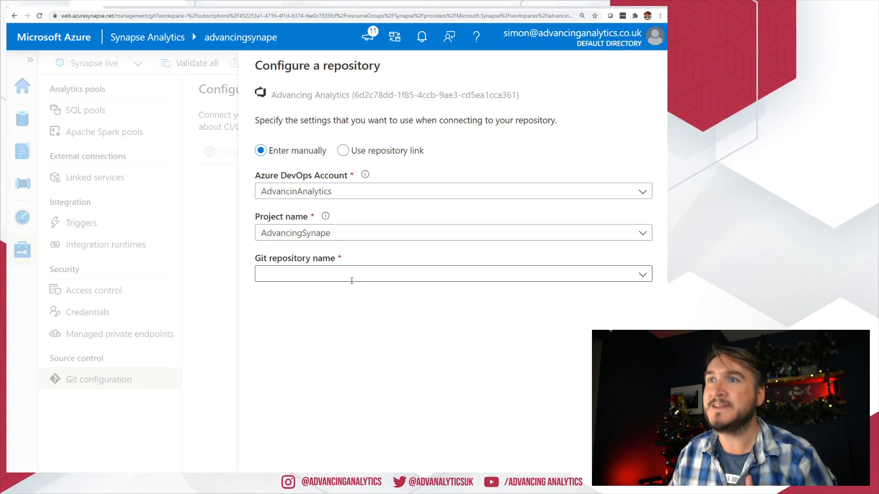
Step: Pick the AdvancingSynape Git repository, then view that project's repositories in Azure DevOps
click(351, 280)
click(642, 277)
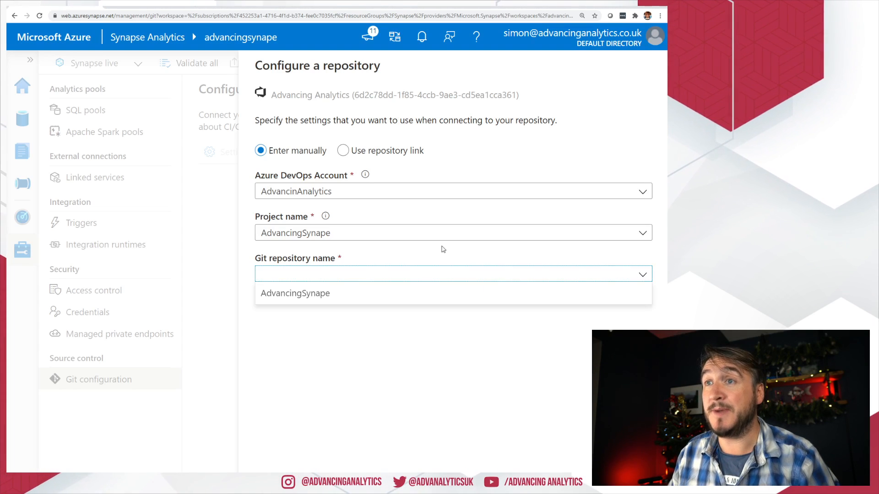
click(294, 293)
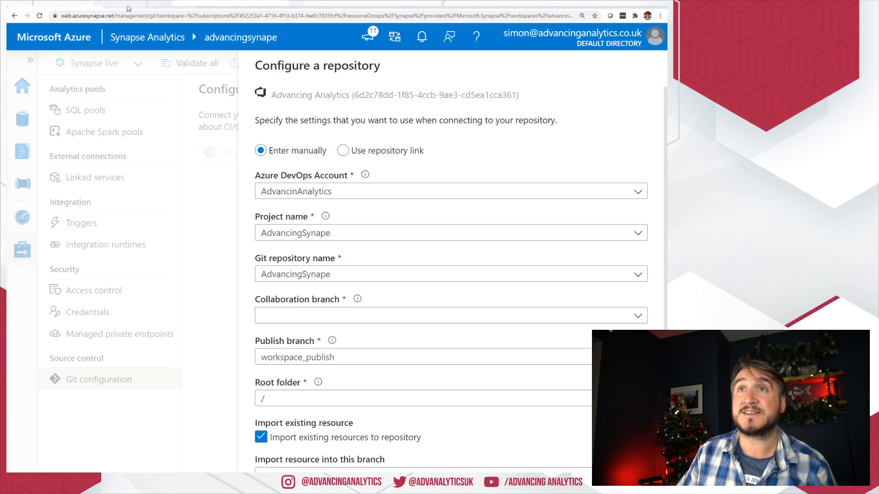
click(129, 5)
click(255, 40)
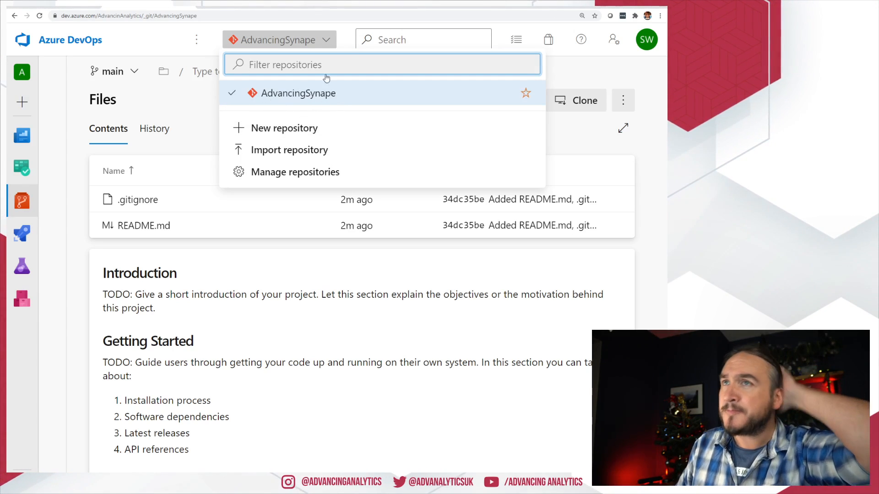
Step: Return to the Synapse repository setup and begin creating a new collaboration branch
click(41, 5)
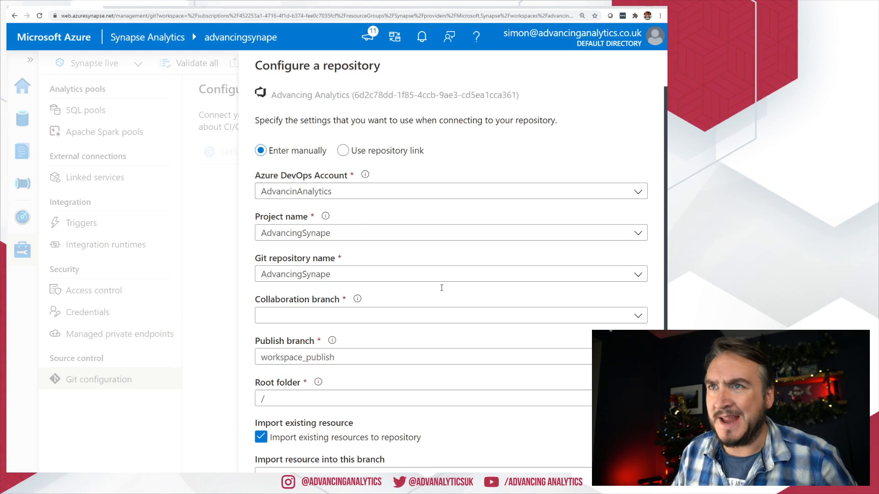
click(398, 322)
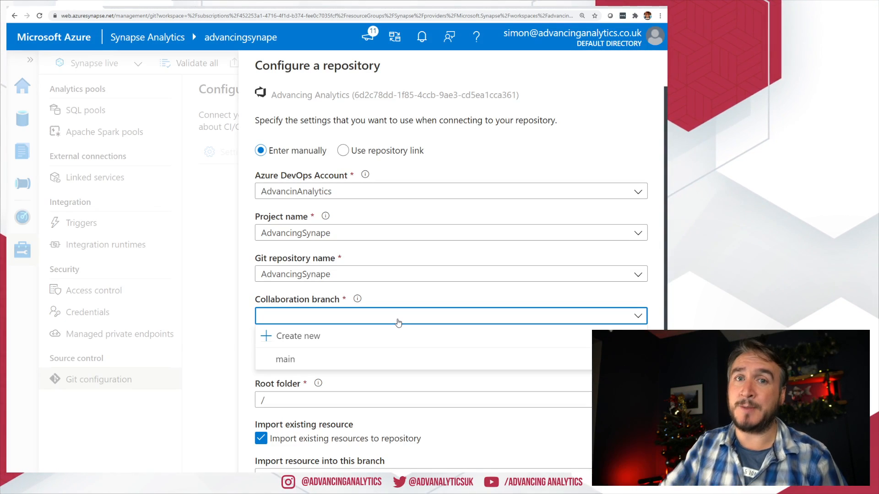
click(338, 338)
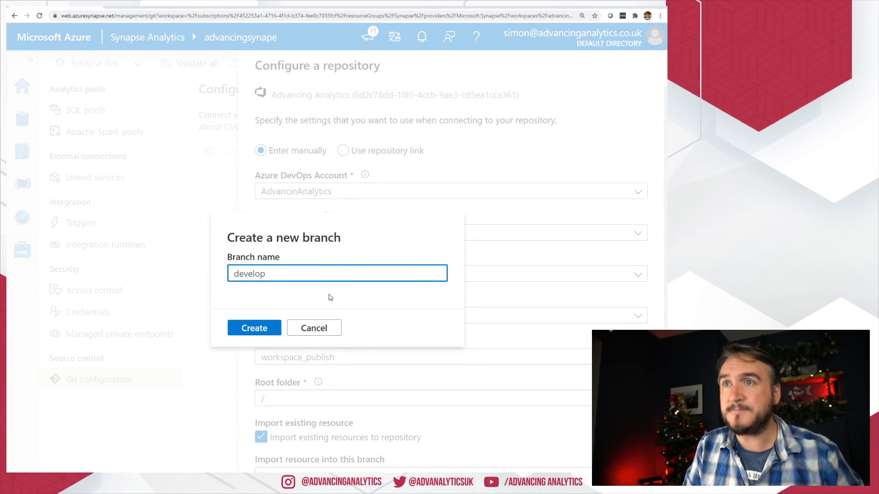
Step: Create the development branch as the collaboration branch, with workspace_publish as publish branch
click(245, 337)
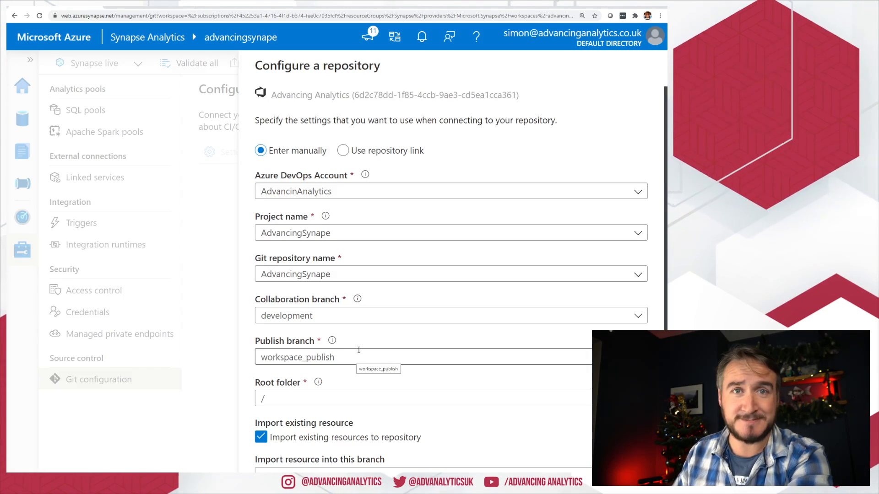
Step: Set root folder /Synapse and import existing resources into the development branch
click(320, 399)
mouse_move(321, 382)
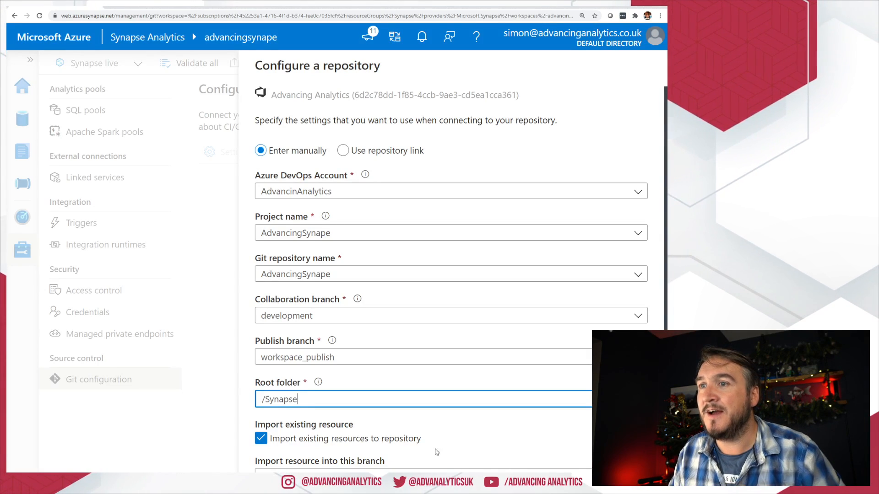
scroll(348, 430, down, 1)
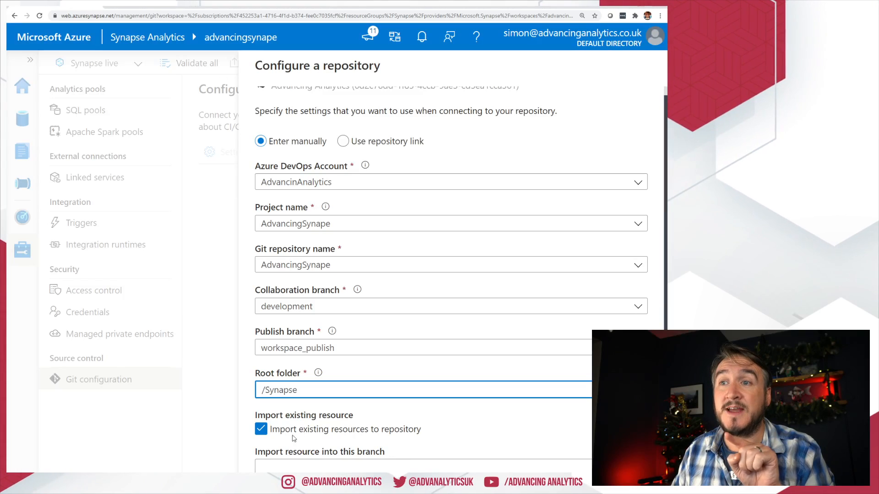
click(432, 468)
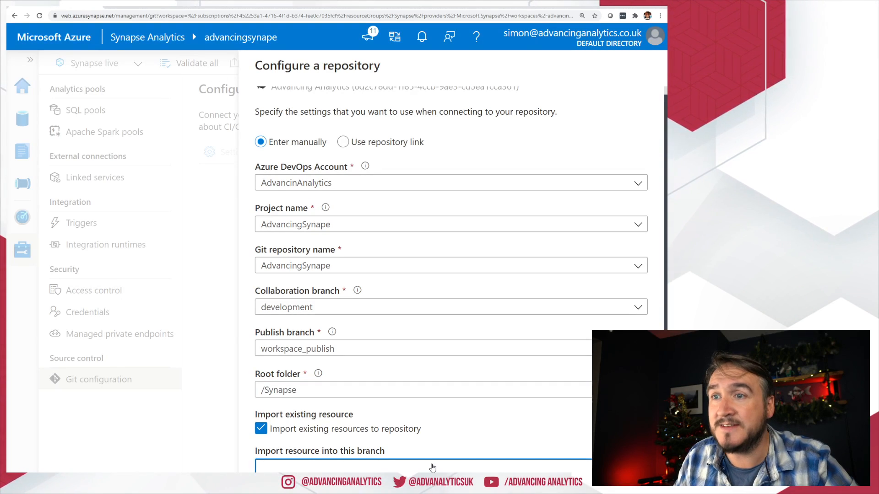
scroll(556, 443, down, 1)
click(284, 457)
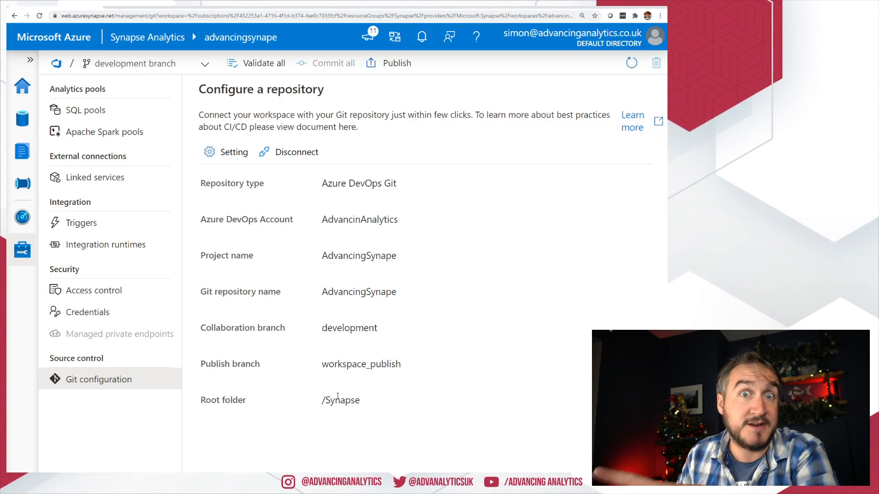
Step: Switch to the Azure DevOps tab showing the AdvancingSynape repo's Files page
click(137, 7)
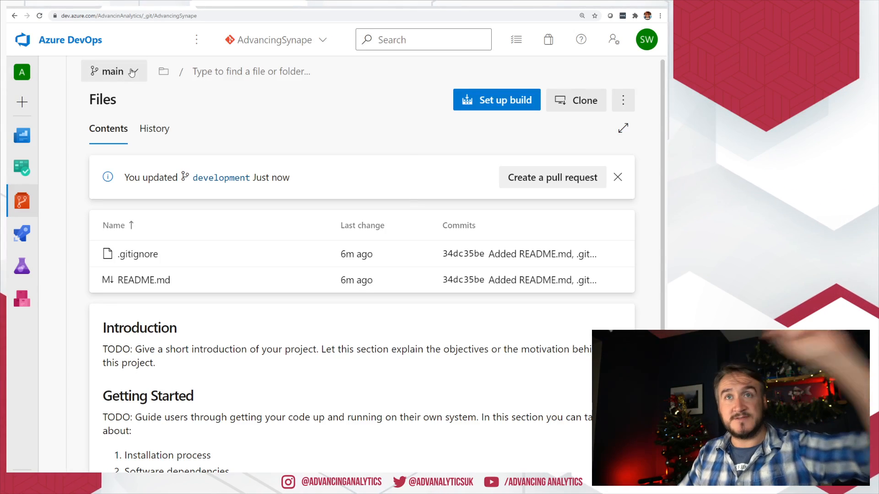
Step: Select the development branch and open its Synapse folder, then the notebook folder
click(131, 73)
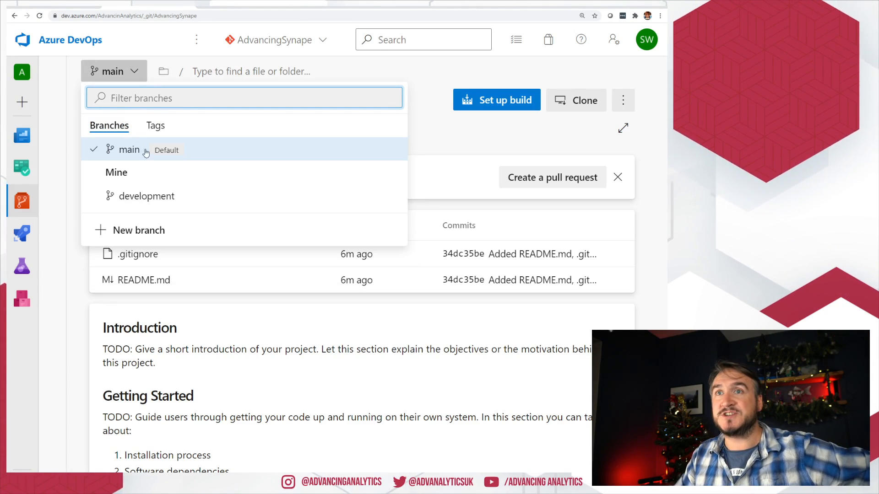
click(162, 196)
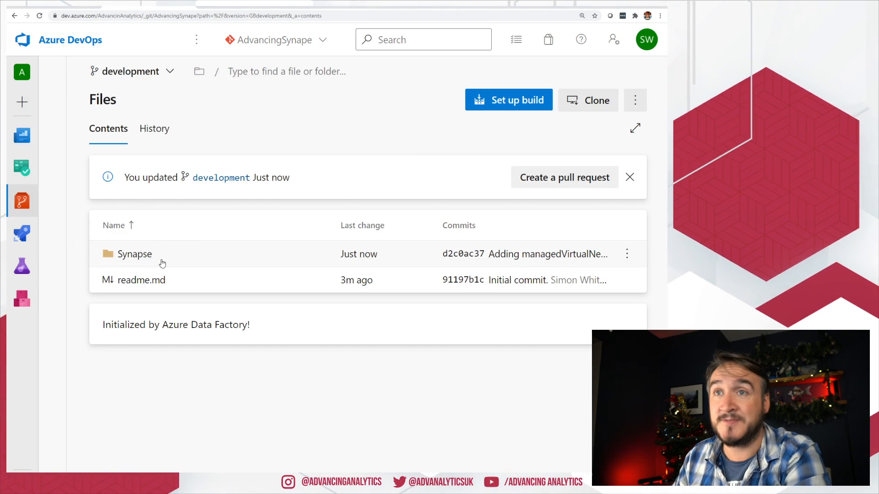
click(162, 262)
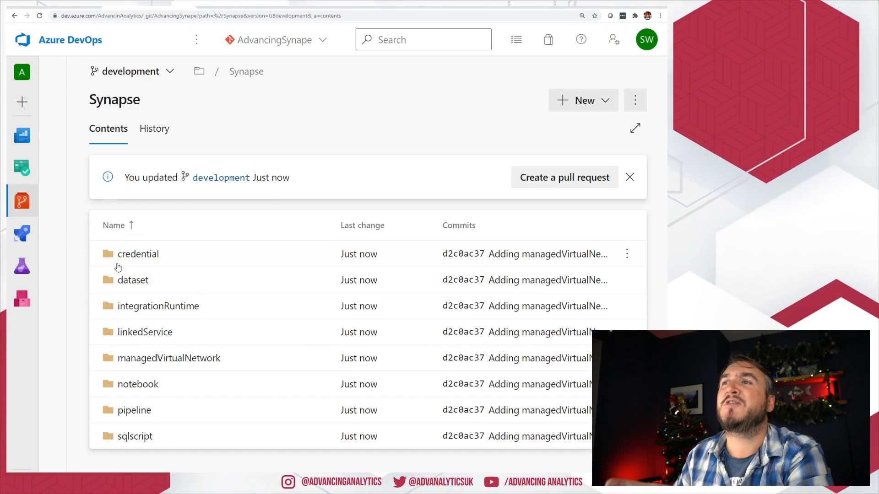
click(142, 385)
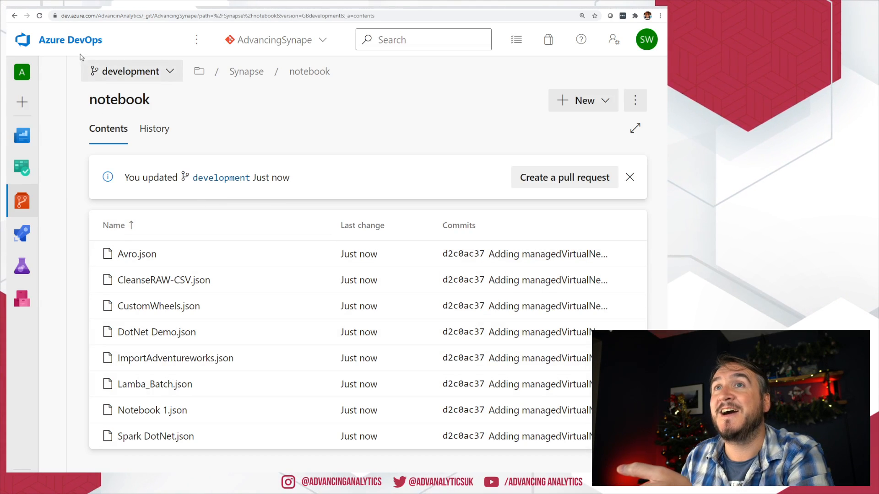
Step: Browse the sqlscript and pipeline folders, returning to the Synapse folder listing
click(14, 16)
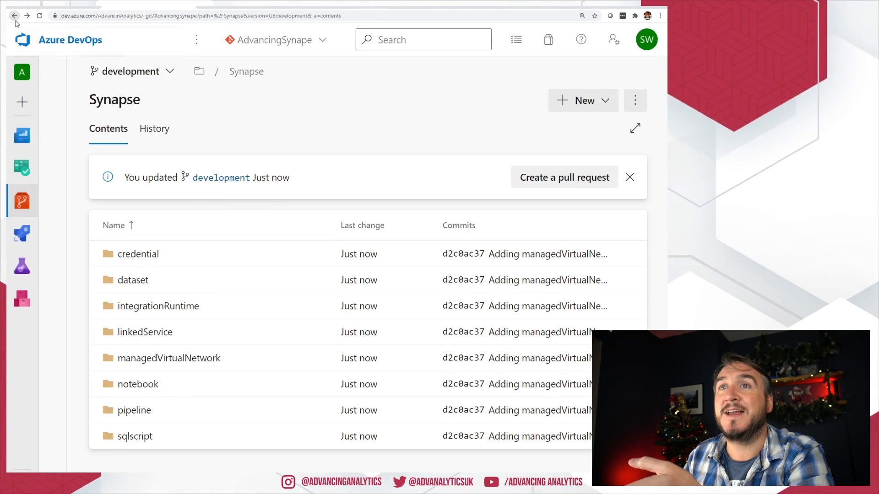
click(135, 435)
click(15, 16)
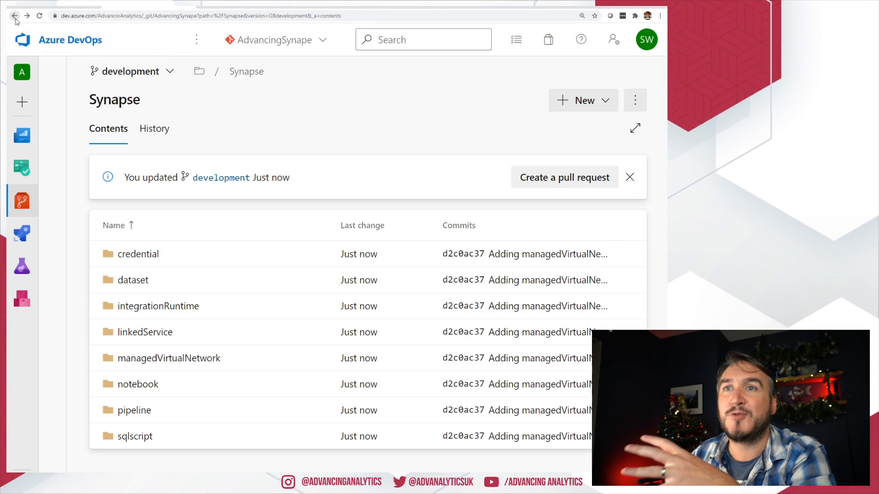
click(139, 413)
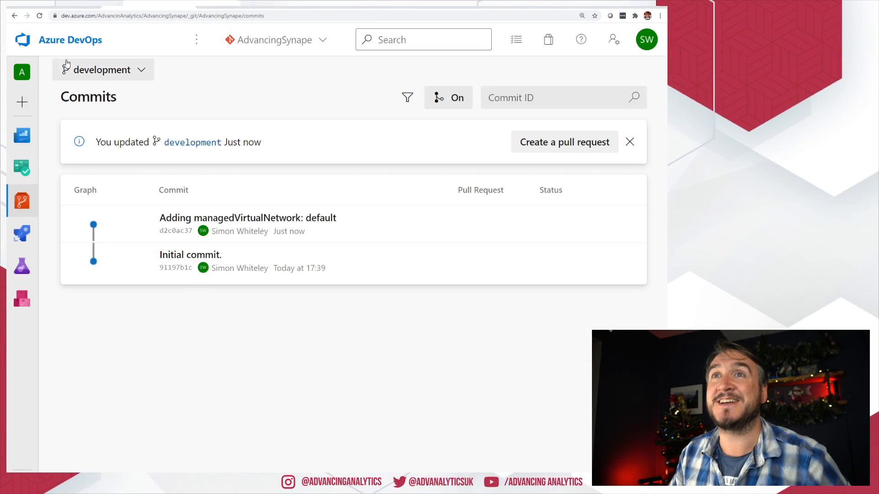
click(15, 16)
click(14, 16)
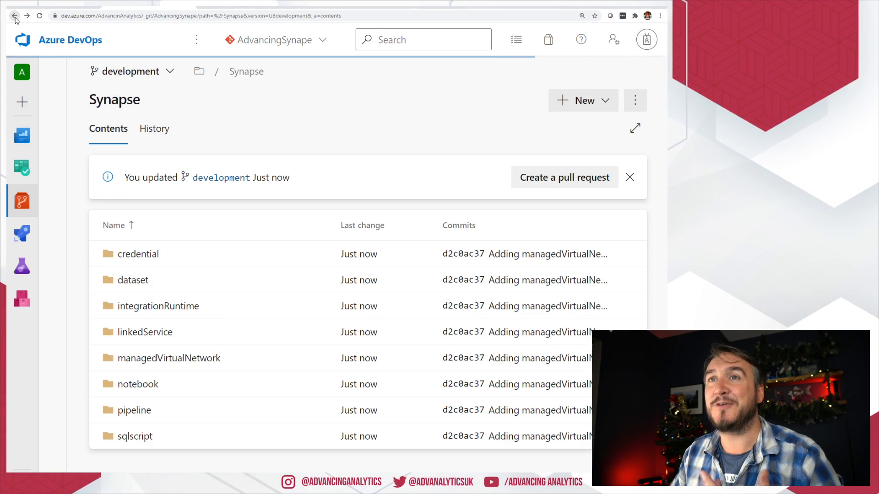
Step: Look through the credential and dataset folders, then show the repository branch list
click(137, 254)
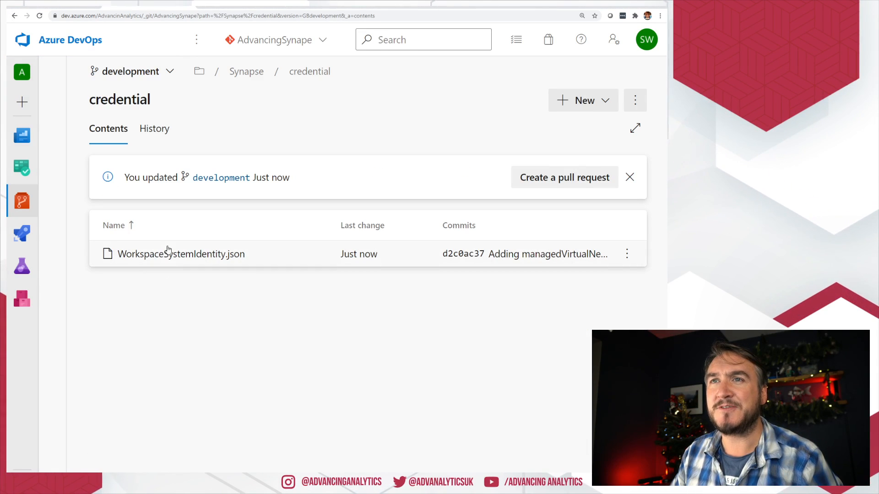
click(15, 16)
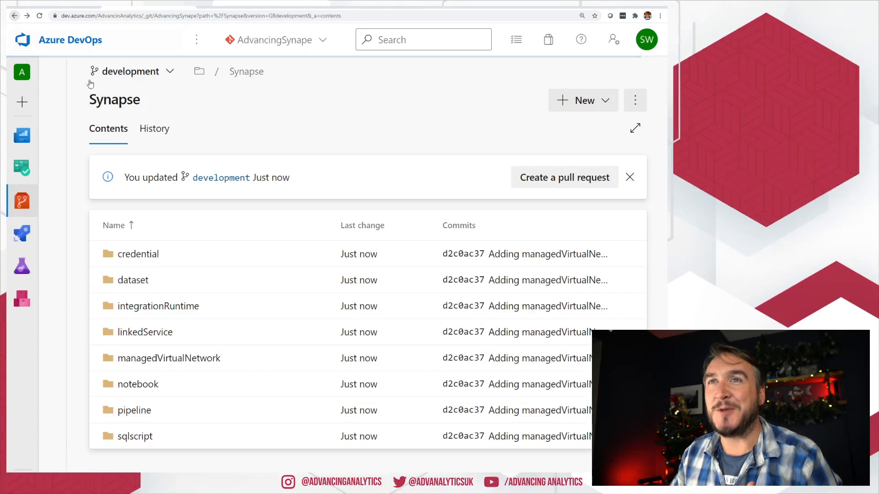
click(136, 287)
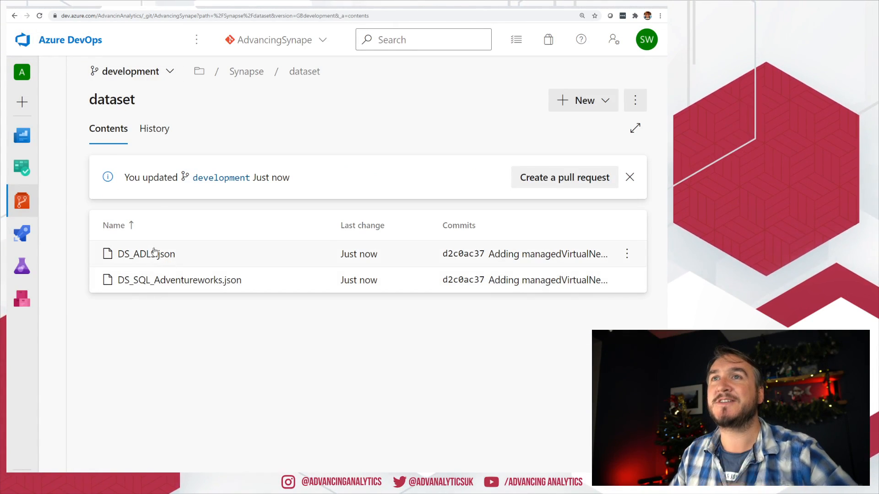
click(14, 16)
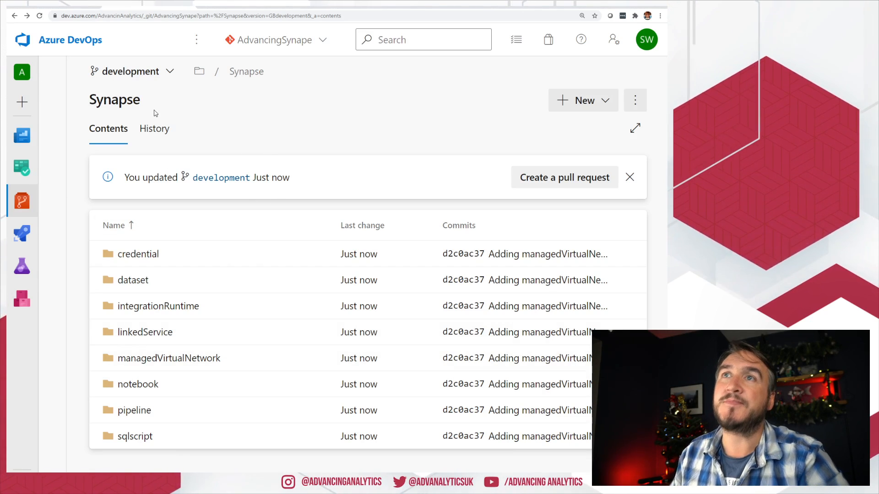
click(149, 72)
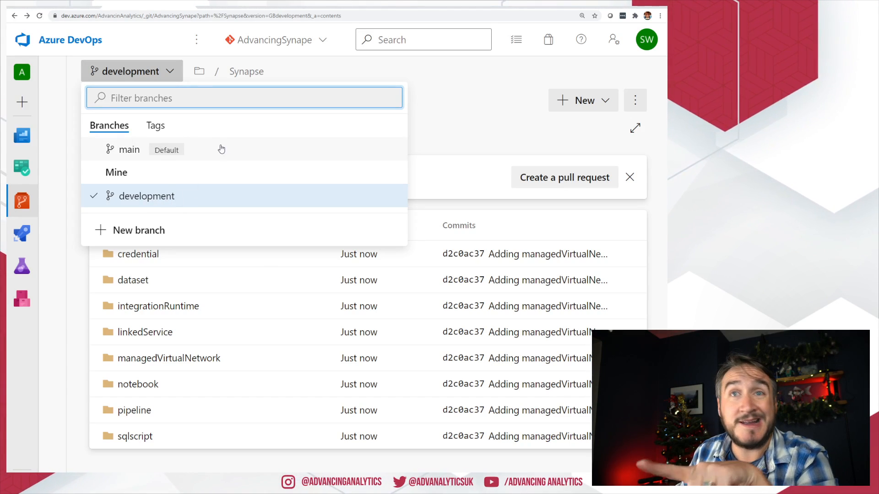
Step: Create pull request 'Initial main sync' with source development and target main
click(452, 131)
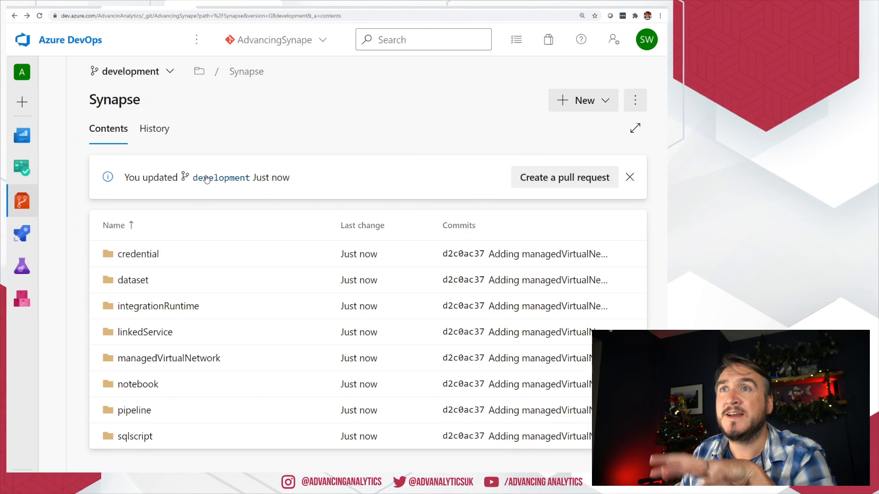
click(565, 181)
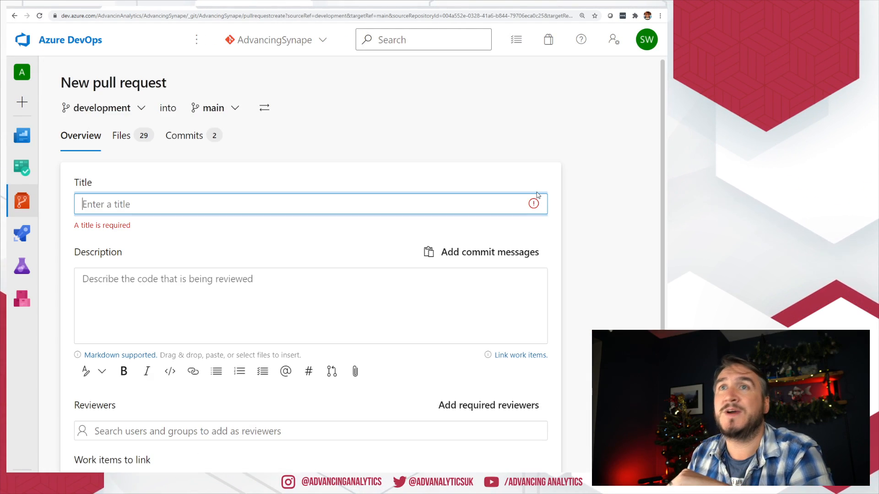
click(110, 106)
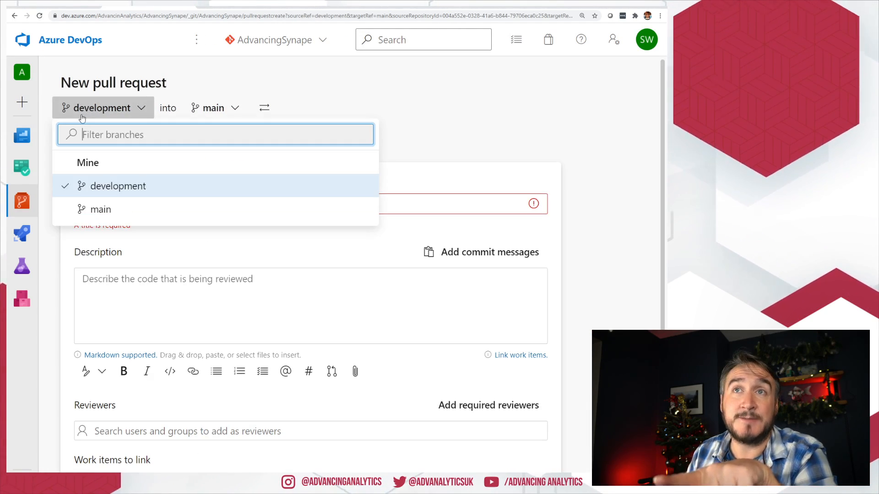
click(110, 106)
click(214, 108)
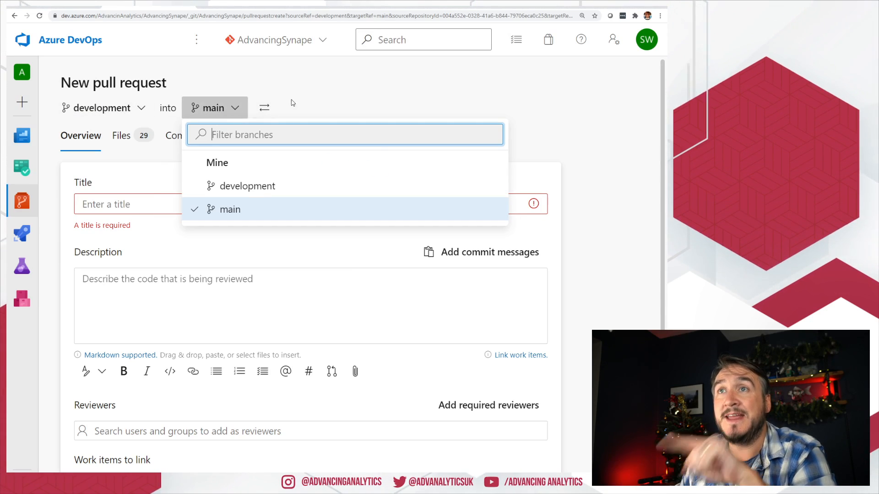
click(334, 100)
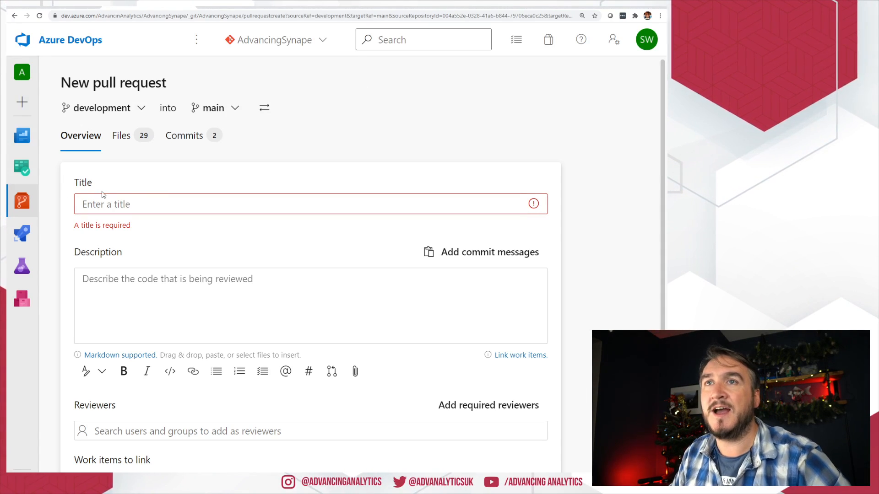
click(183, 204)
text(Initial main)
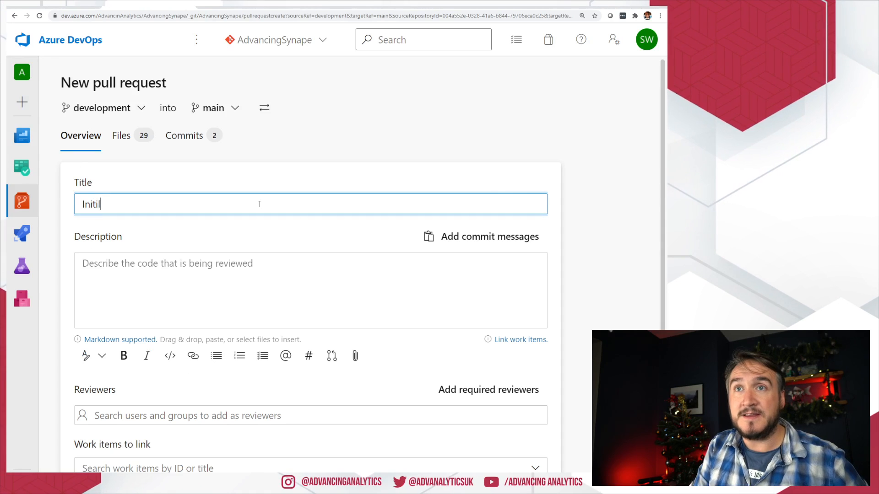
text( sync)
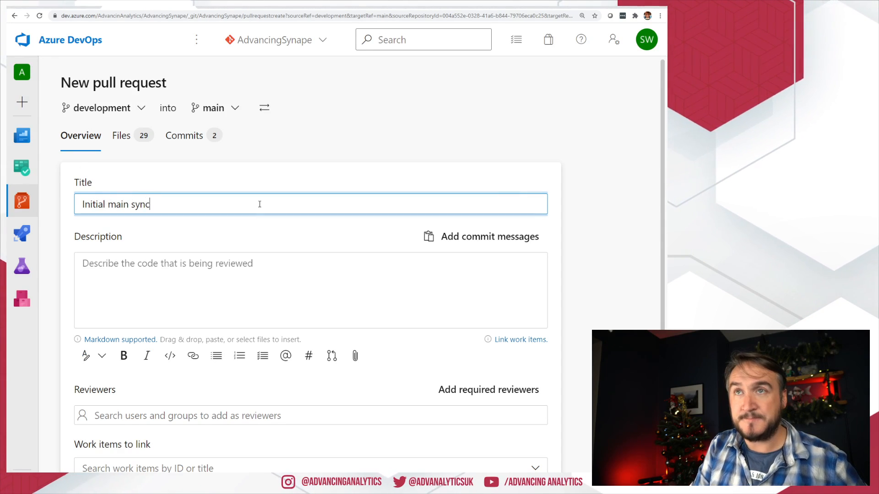
scroll(577, 372, down, 1)
click(496, 469)
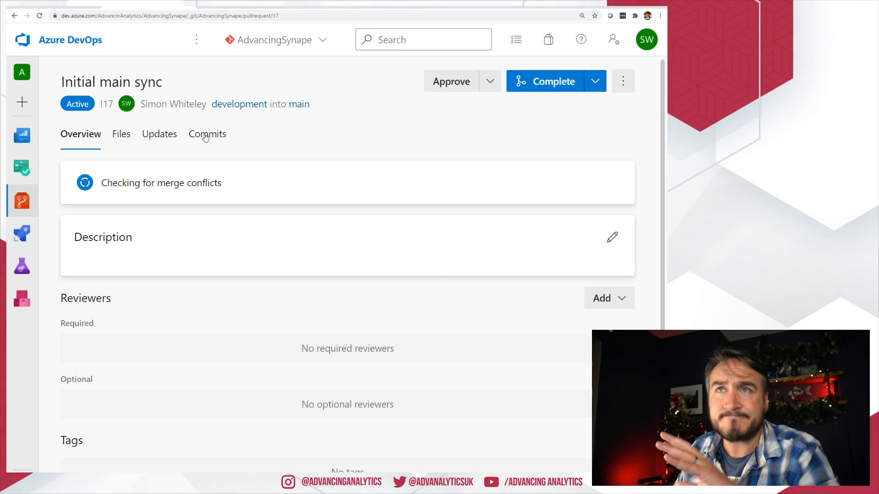
Step: Complete and merge pull request !17 into main, then view main's files
click(568, 84)
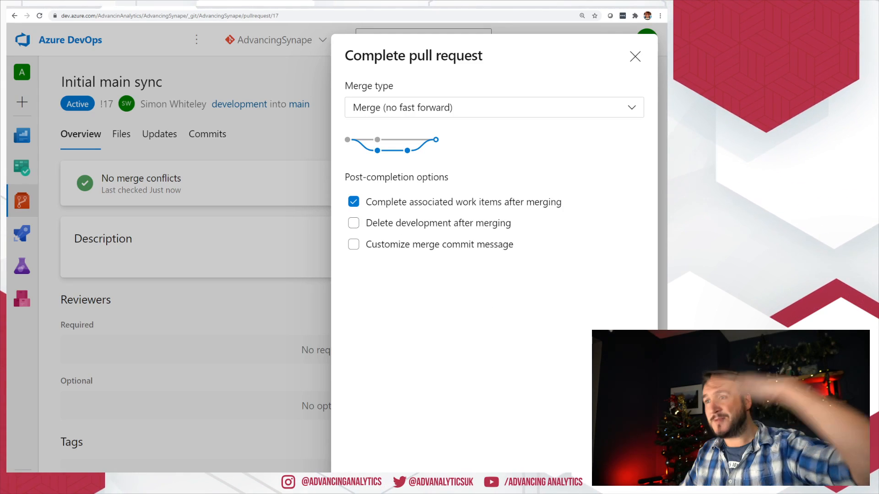
click(603, 478)
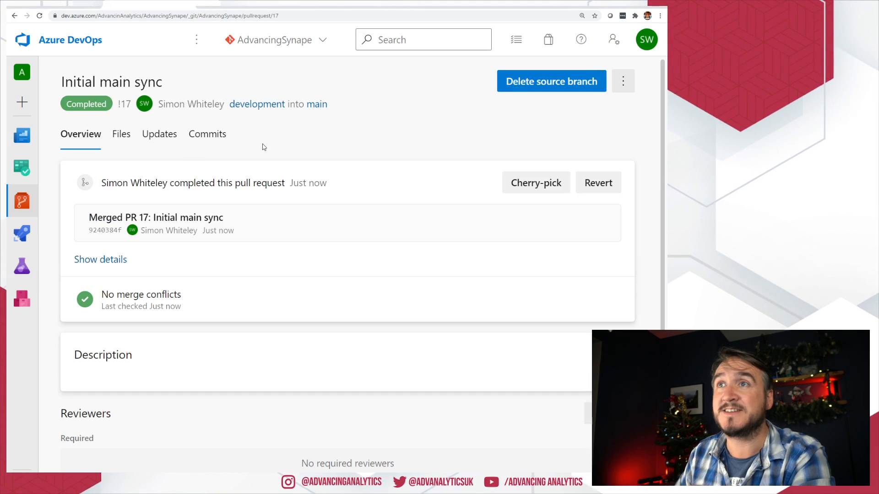
click(311, 104)
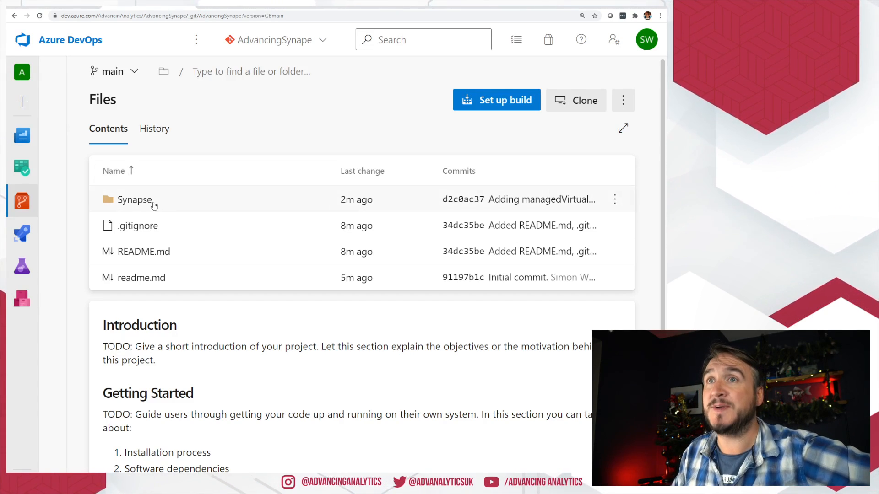
Step: Check main's branches and Synapse folder, then return to Synapse Studio's Git configuration
click(118, 72)
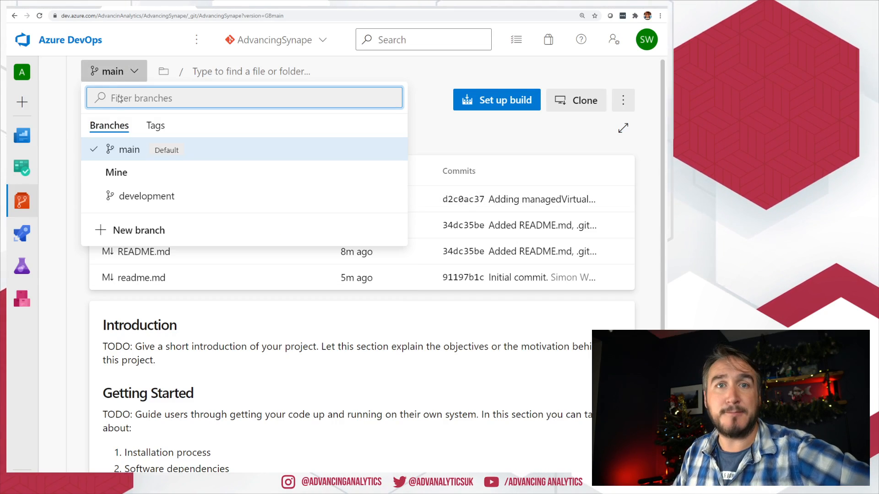
click(433, 126)
click(170, 202)
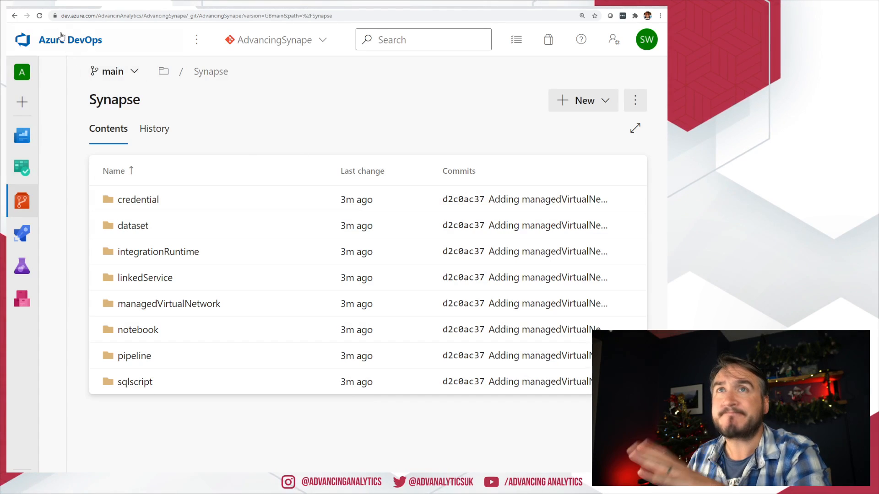
click(87, 7)
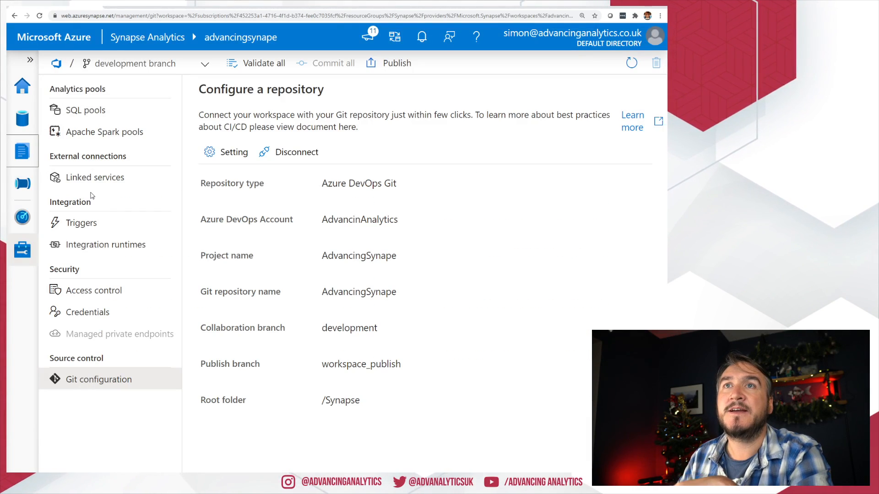
Step: Create a new notebook named 'Git Test' with a code cell starting with print
click(334, 261)
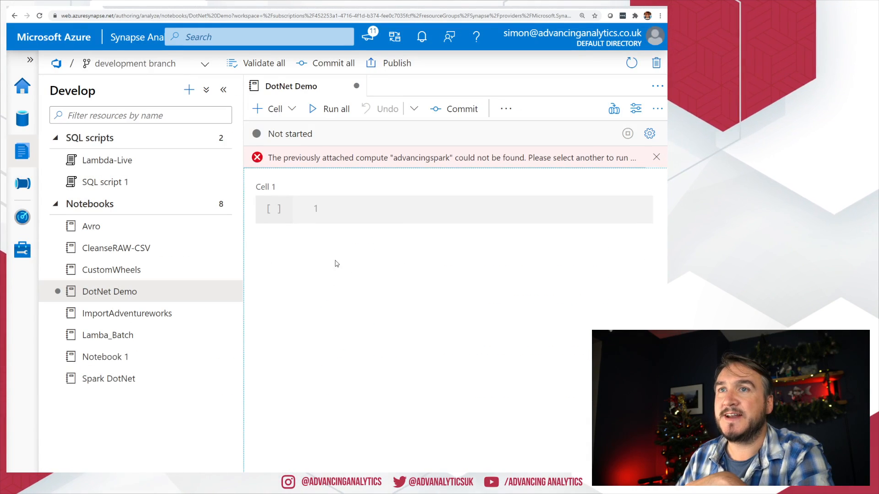
click(221, 204)
click(255, 225)
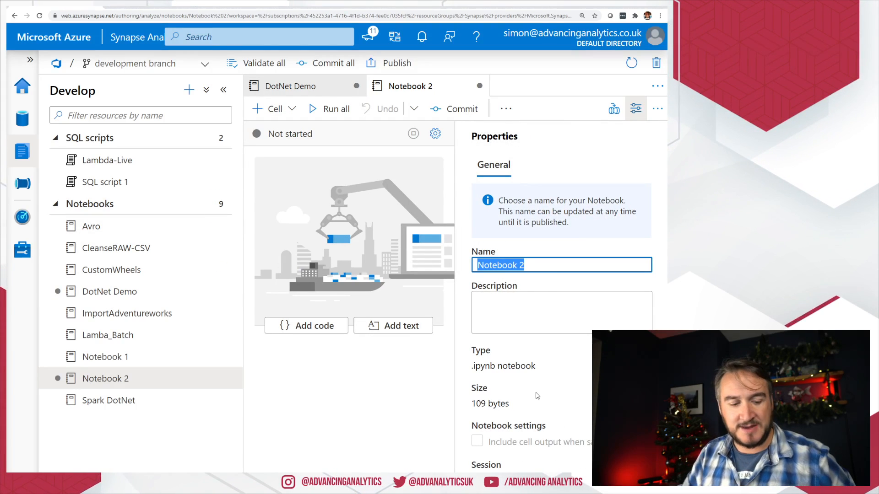
text(G)
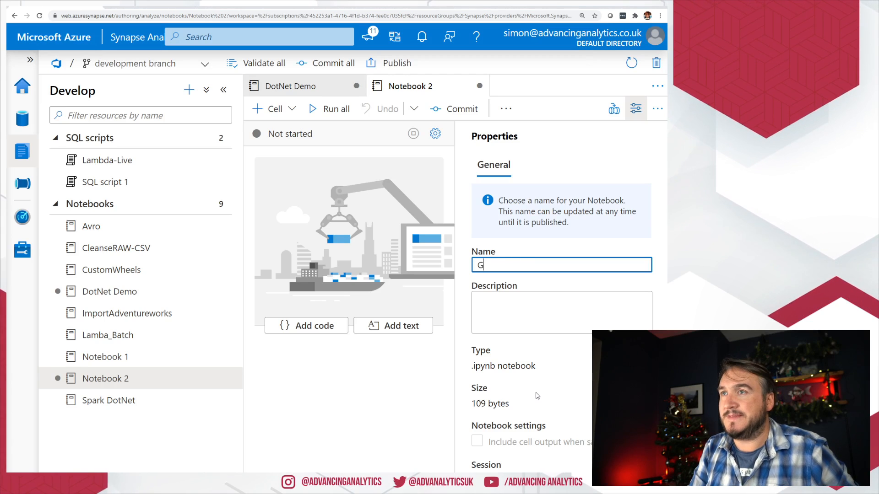
text(it Test)
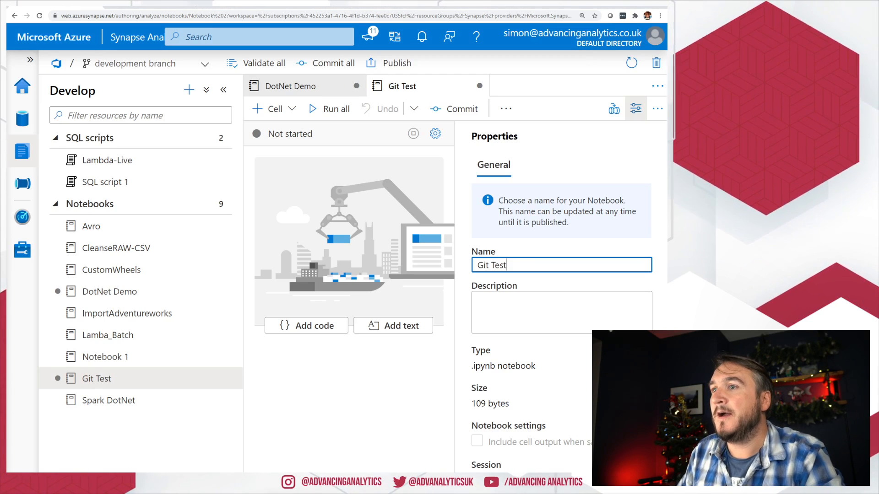
click(636, 108)
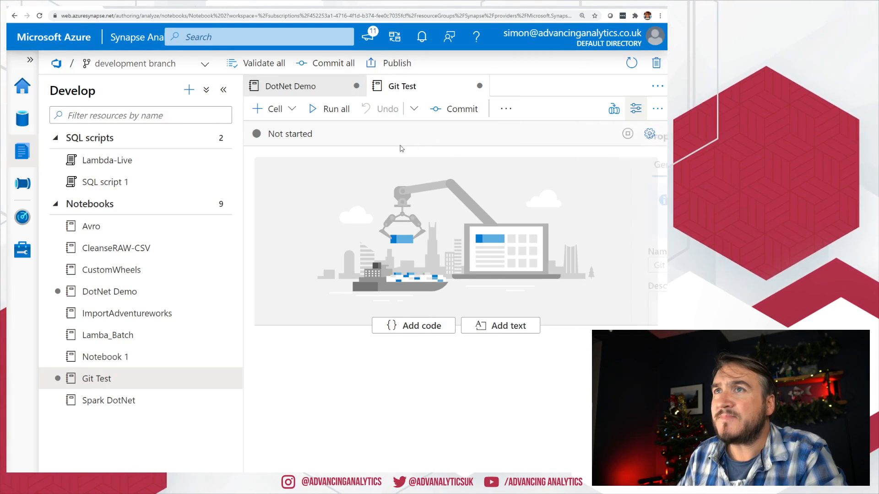
click(398, 325)
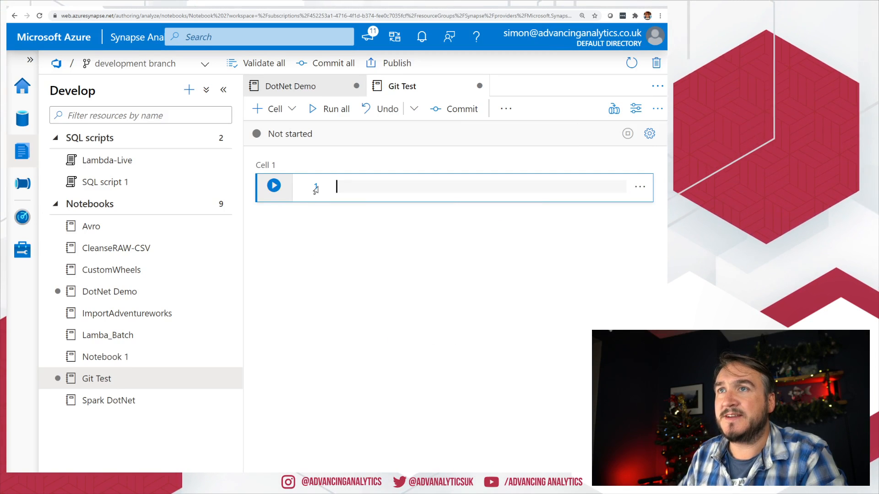
text(print("hello)
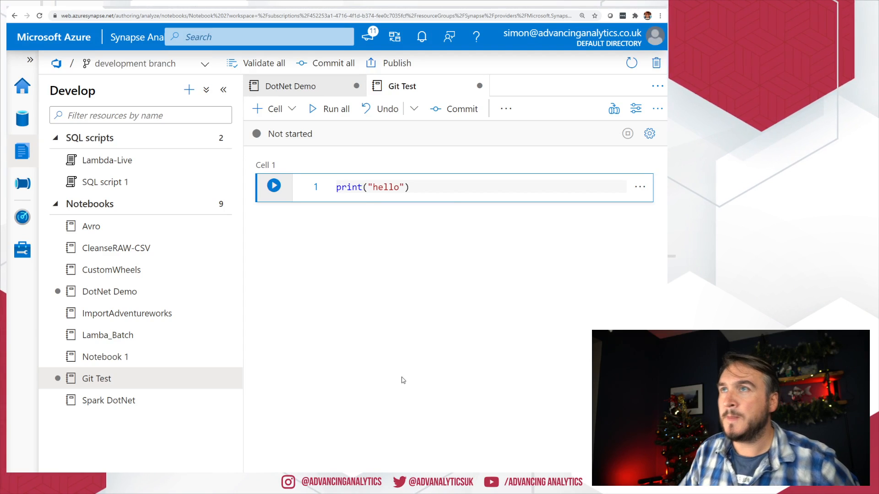
Step: Leave the notebook cell and list the development, main and workspace_publish branches
key(Escape)
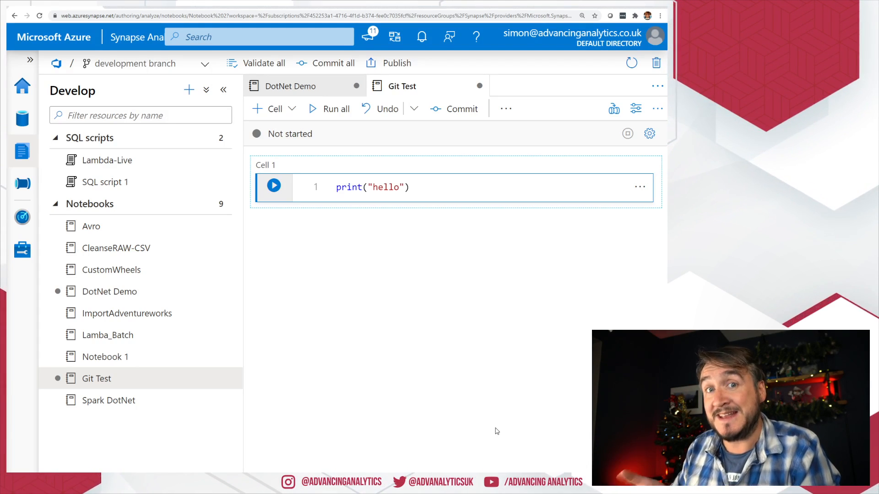
click(135, 64)
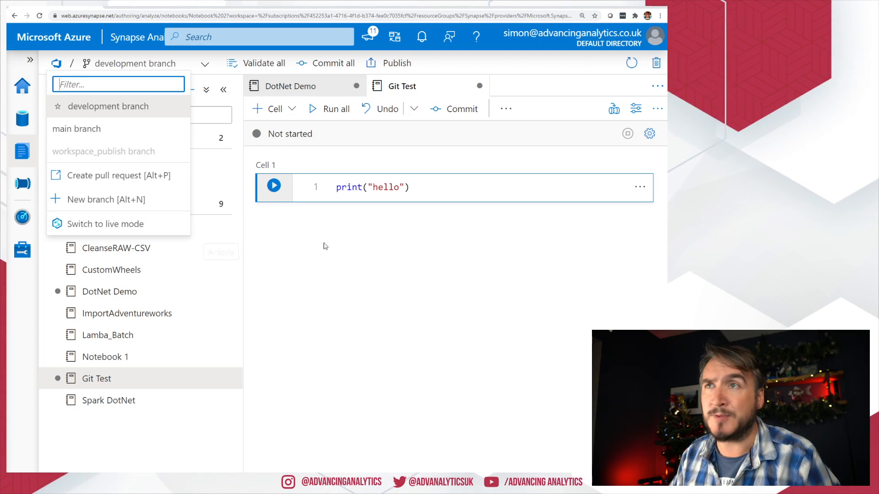
Step: Commit all Git Test changes to development, switch to Synapse live mode, then open Azure DevOps
click(365, 276)
click(325, 64)
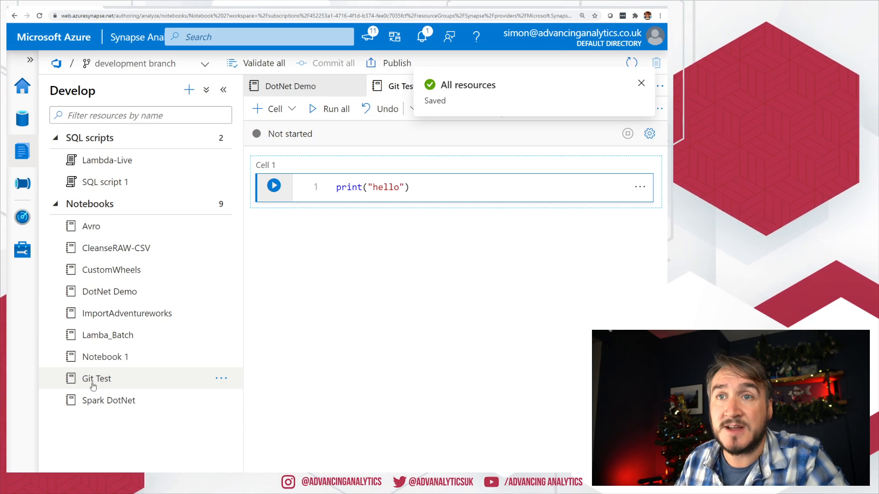
click(104, 67)
click(83, 224)
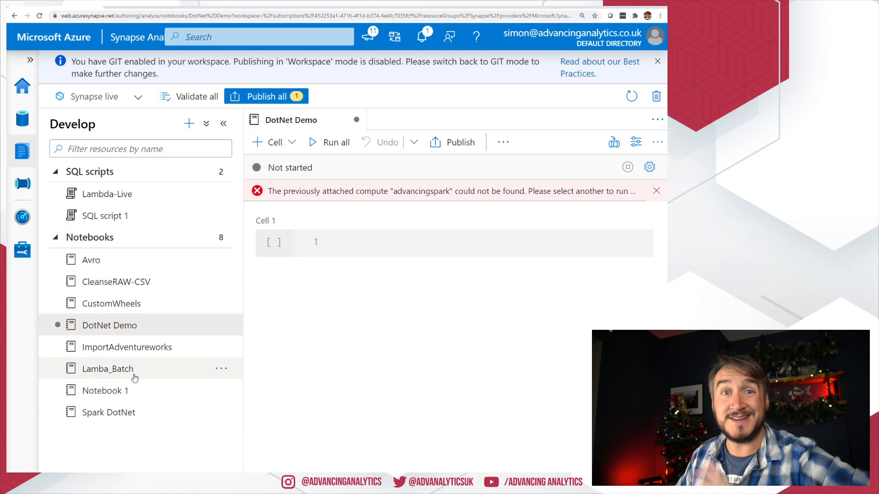
click(138, 8)
Step: Open notebook/Git Test.json on the development branch in Azure DevOps
click(122, 72)
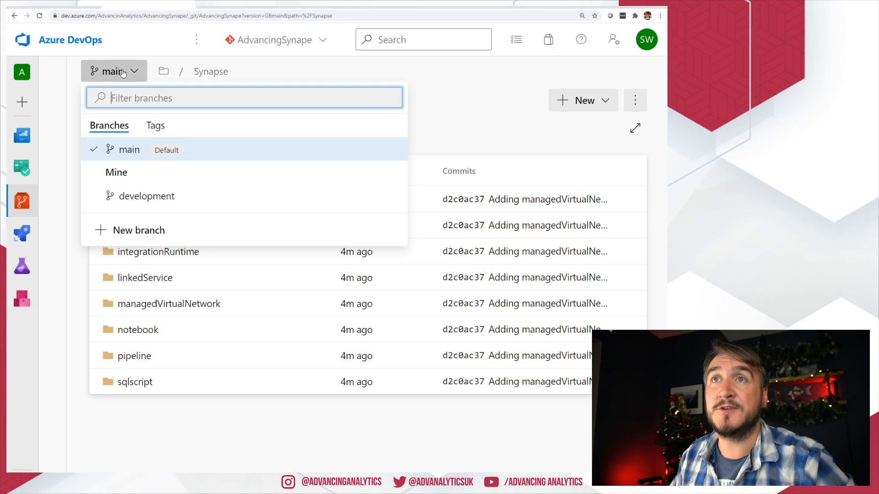
click(145, 206)
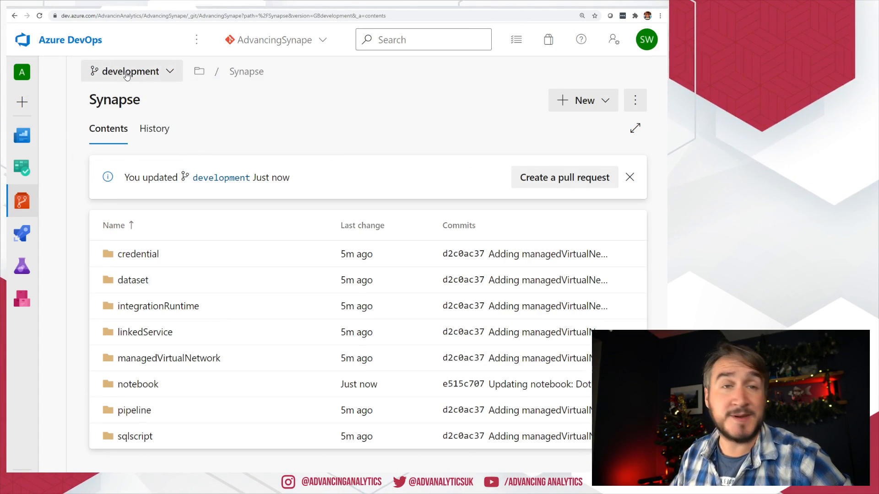
click(144, 394)
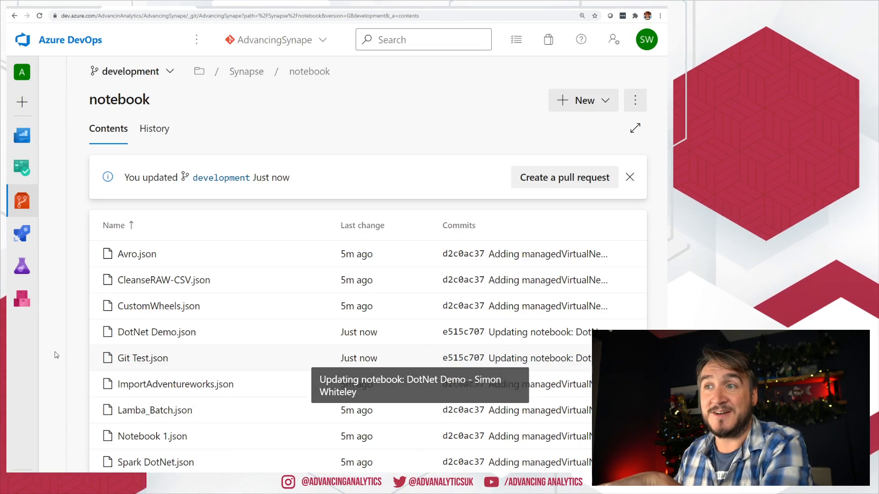
click(132, 359)
Step: Review the JSON's session properties and print("hello") cell source, then return to Synapse Studio
scroll(194, 242, down, 2)
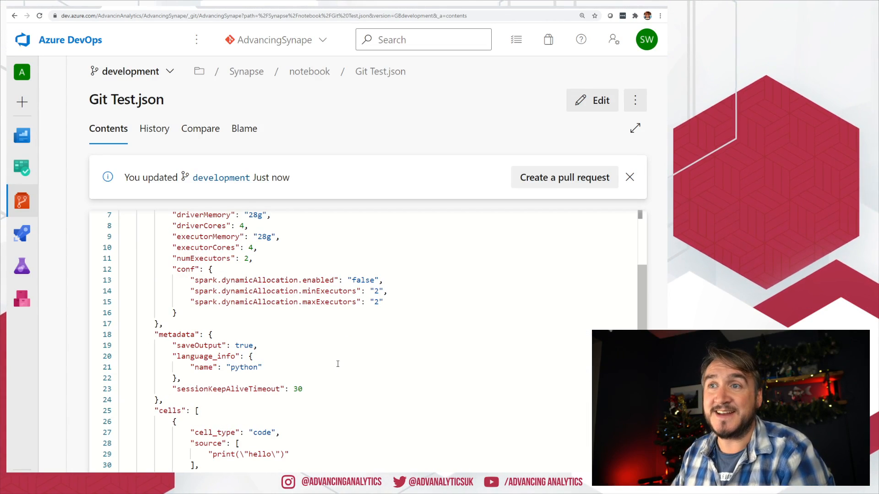
scroll(296, 310, up, 2)
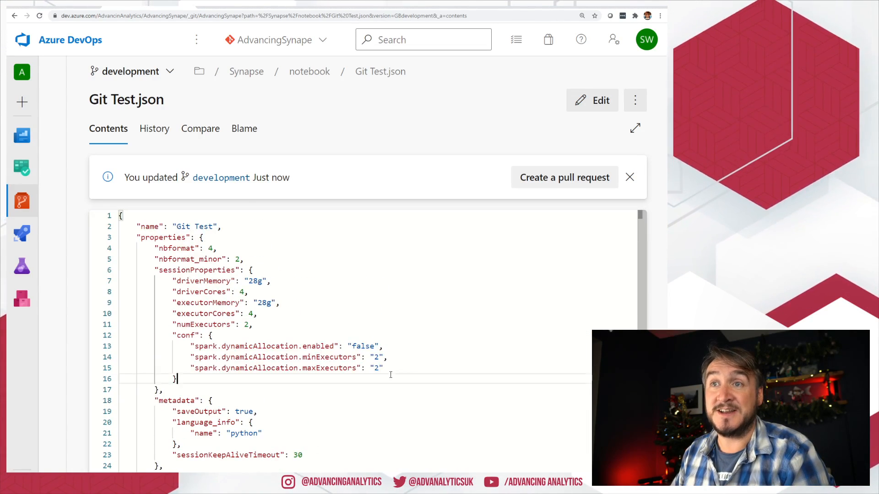
drag(177, 379, 163, 248)
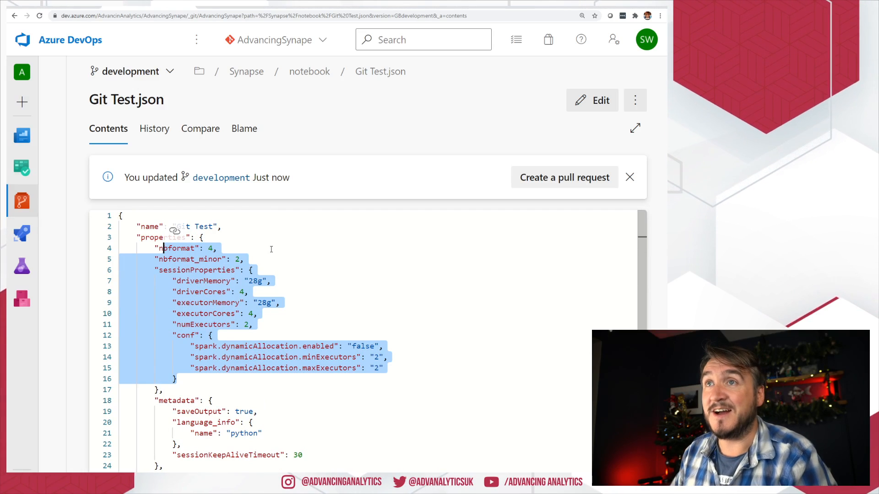
scroll(274, 293, down, 2)
click(289, 389)
drag(317, 466, 172, 443)
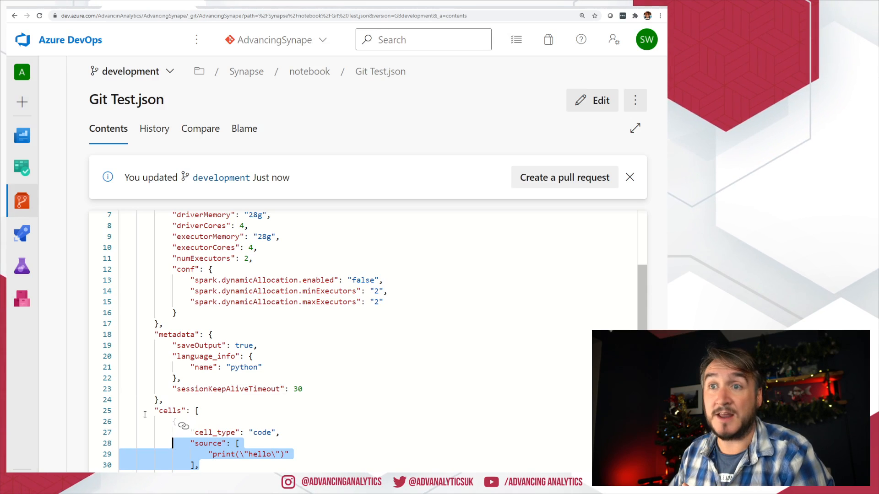
drag(155, 410, 298, 474)
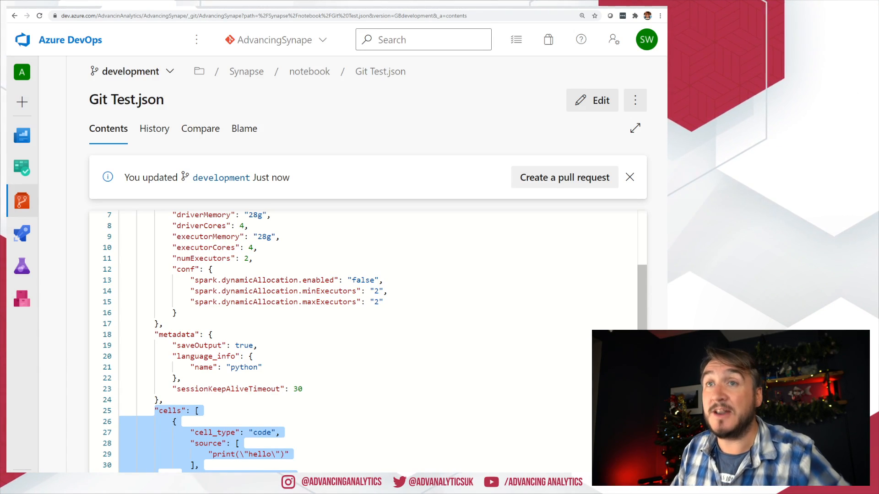
scroll(354, 358, up, 2)
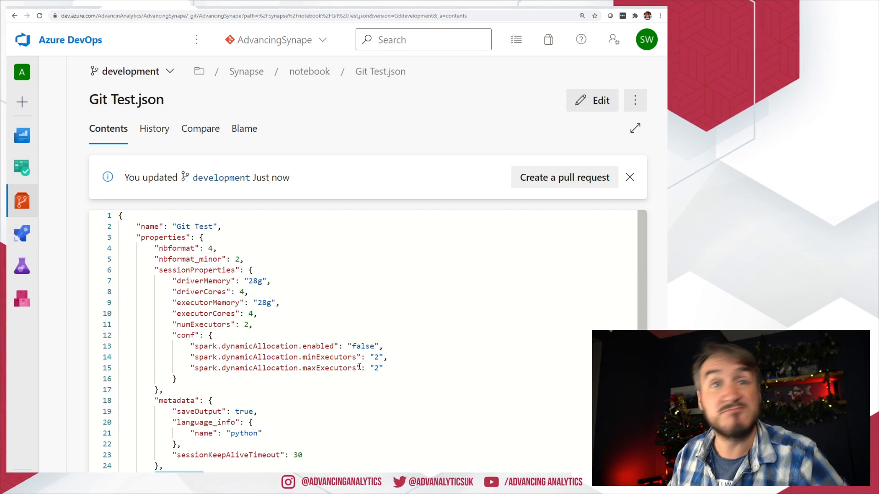
click(347, 329)
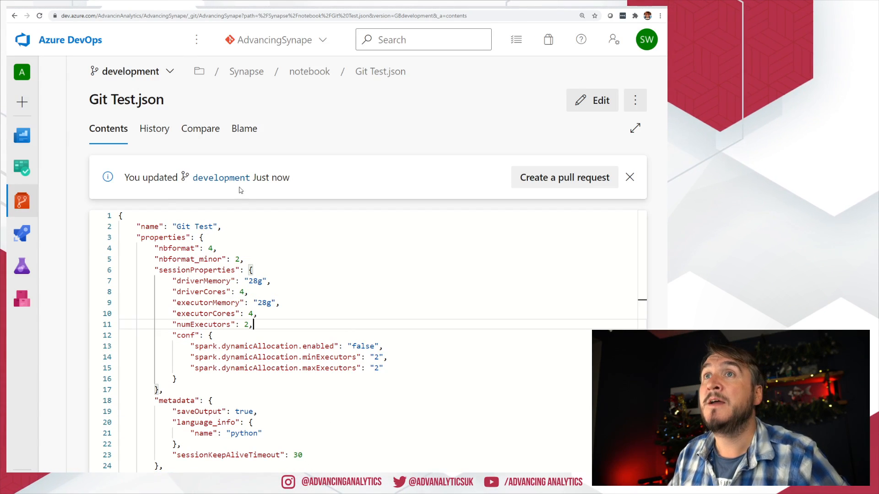
click(15, 16)
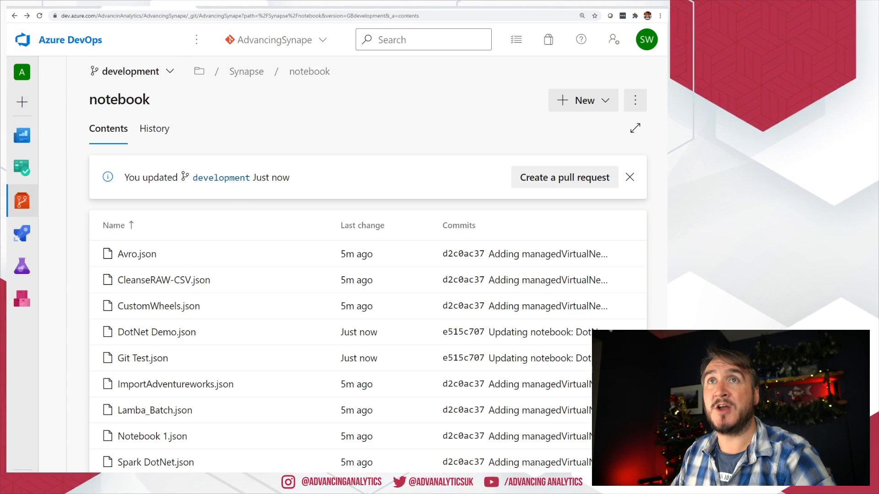
click(38, 6)
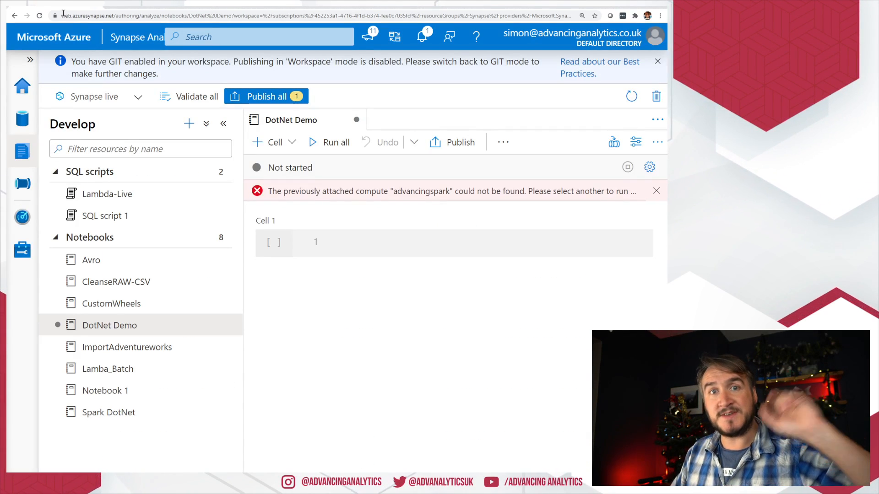
Step: Switch the workspace back to Azure DevOps GIT mode, discarding live changes
click(115, 98)
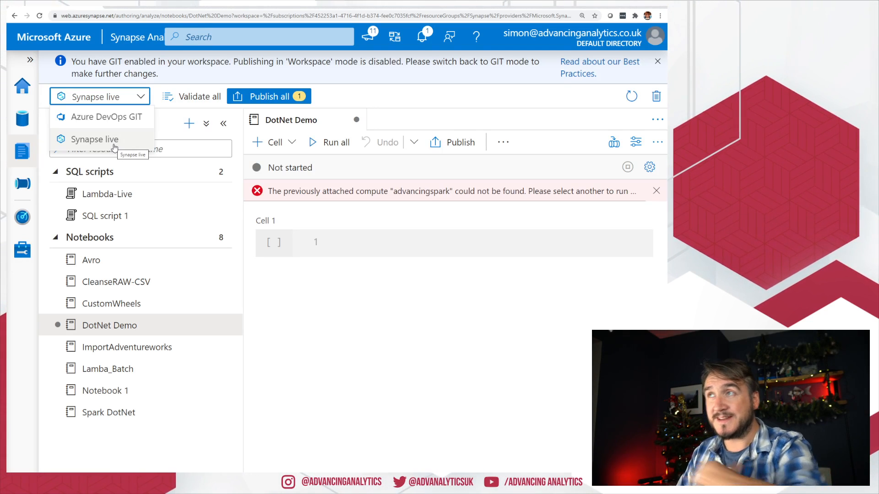
click(112, 119)
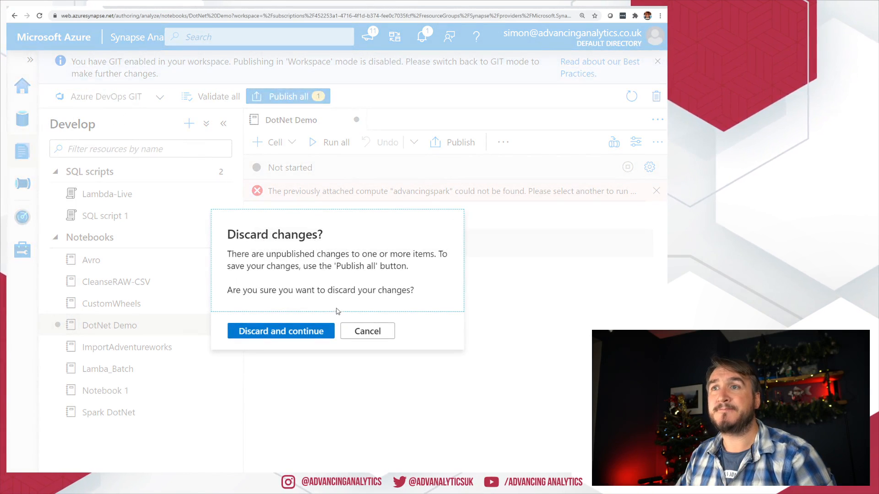
click(291, 331)
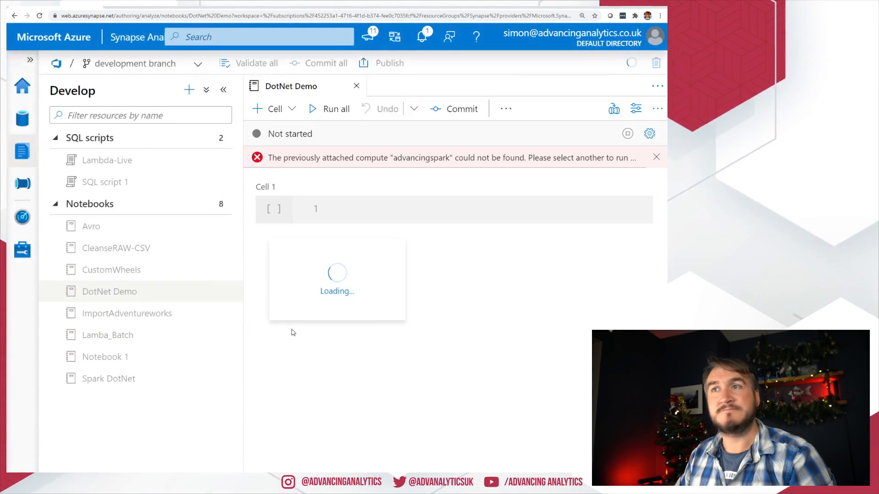
Step: Open Git Test, commit all changes on development, and publish them
click(115, 312)
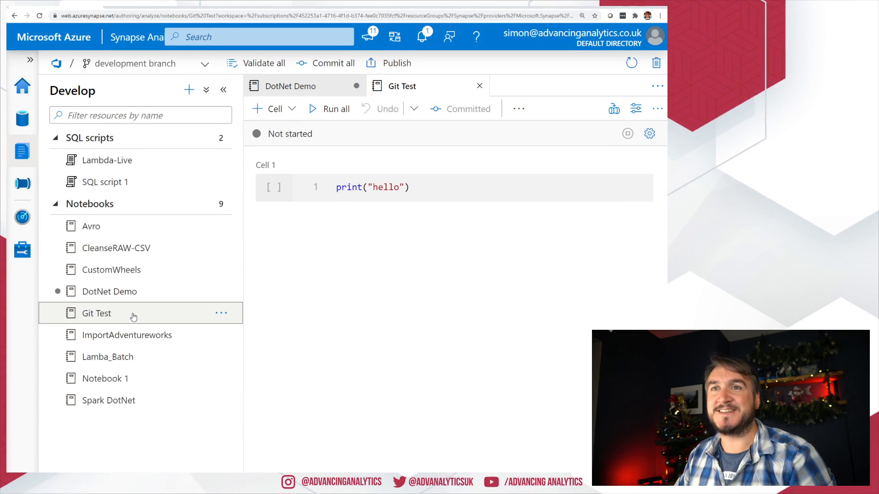
click(339, 67)
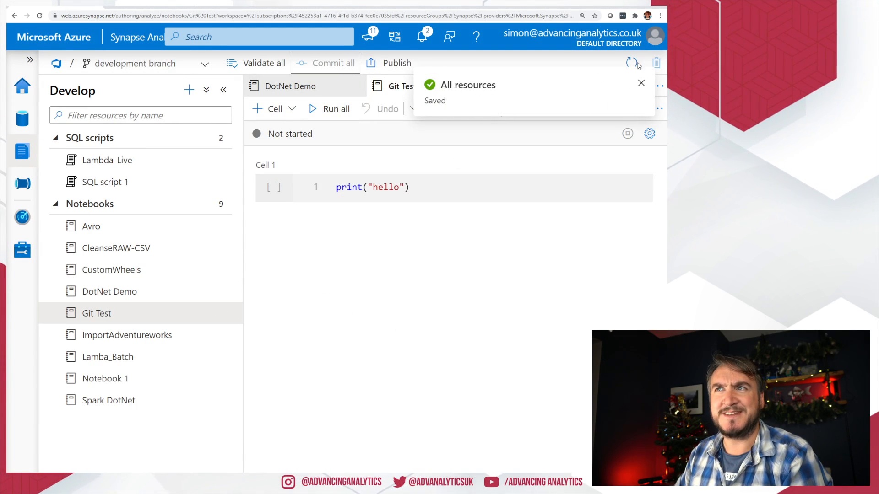
click(641, 85)
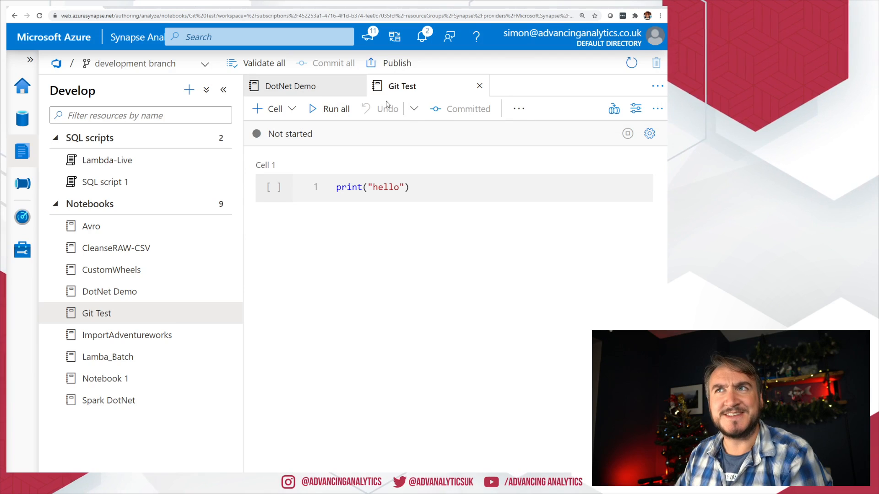
click(392, 64)
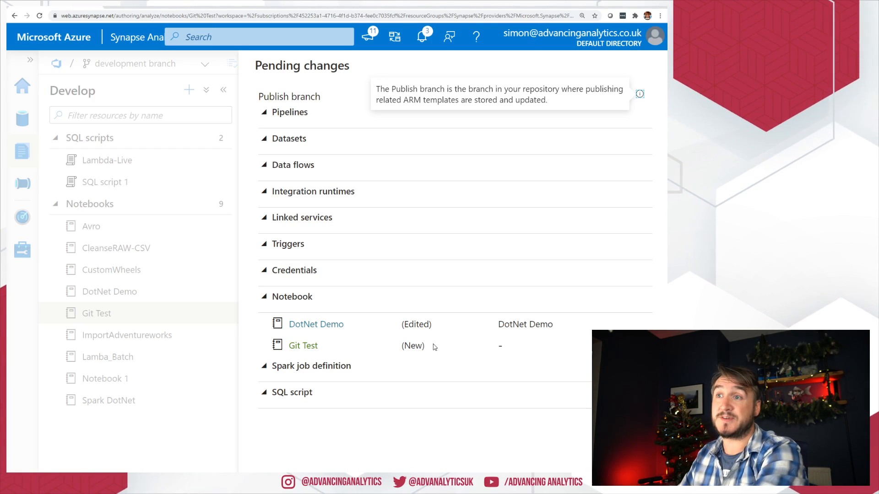
Step: Review DotNet Demo (Edited) and Git Test (New) in pending changes, then confirm publishing to workspace_publish
drag(520, 333, 341, 335)
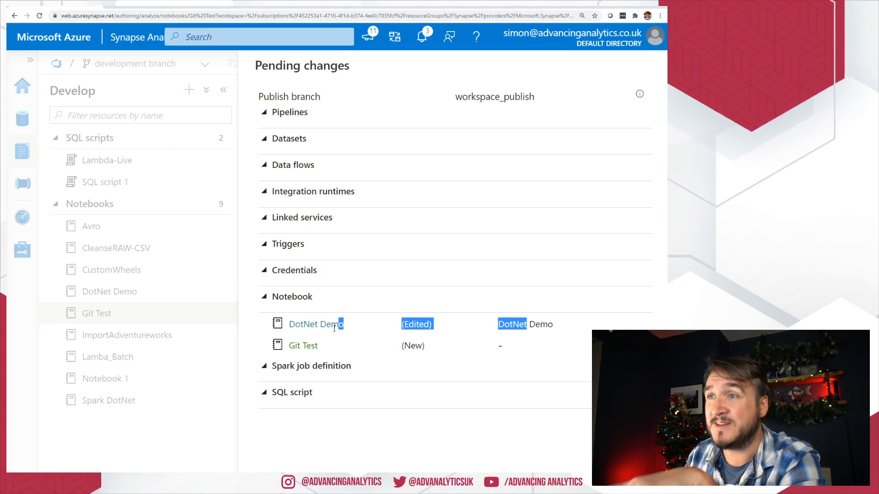
drag(447, 343, 322, 354)
click(332, 365)
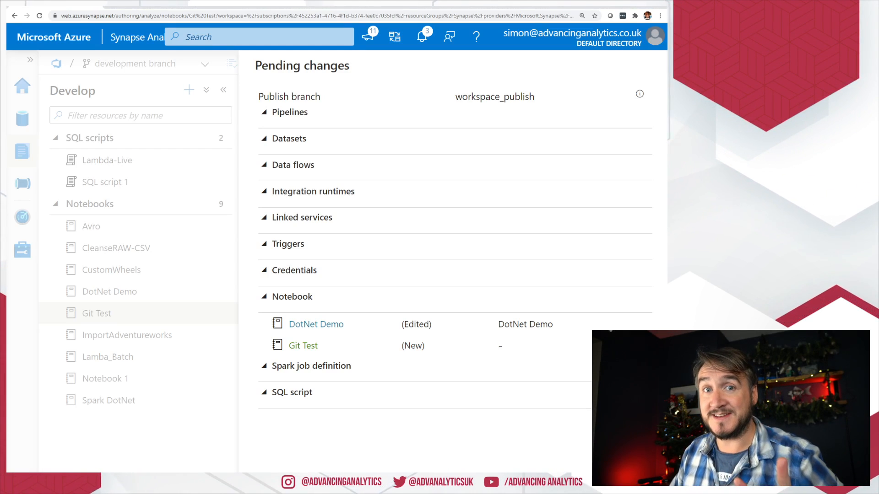
click(297, 479)
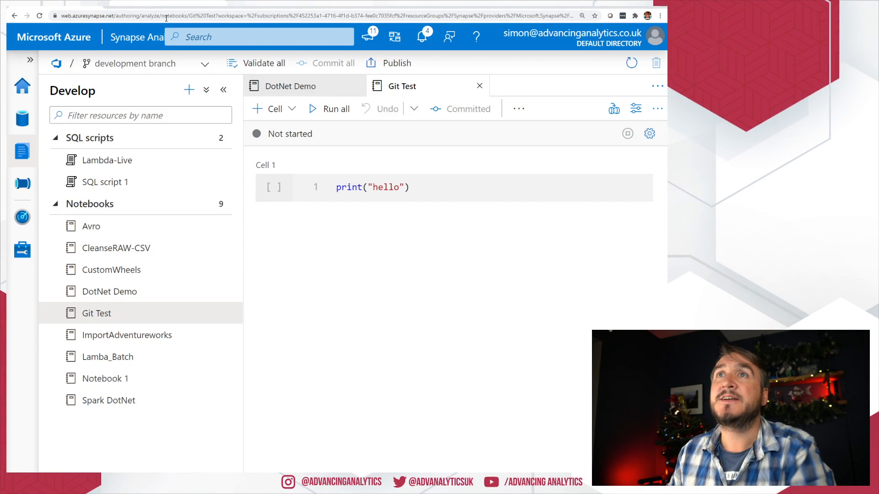
Step: In the Azure DevOps repository, select workspace_publish from the branch dropdown
click(138, 6)
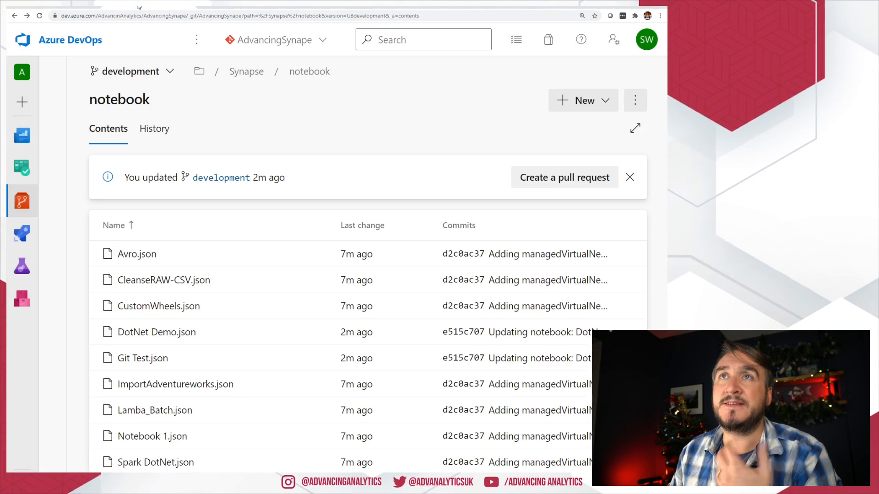
click(126, 78)
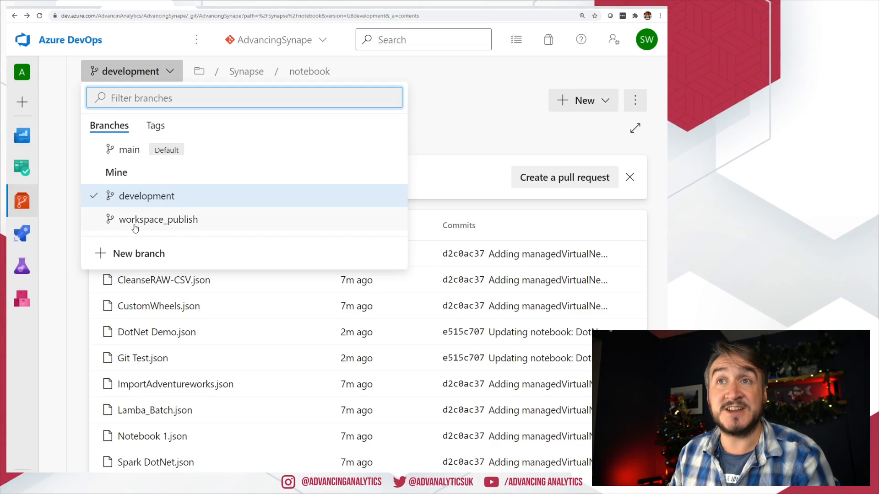
click(513, 160)
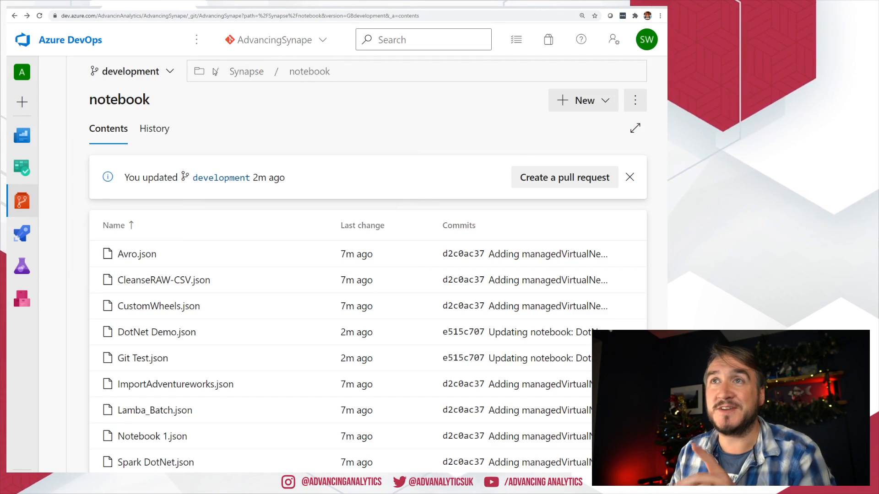
click(138, 71)
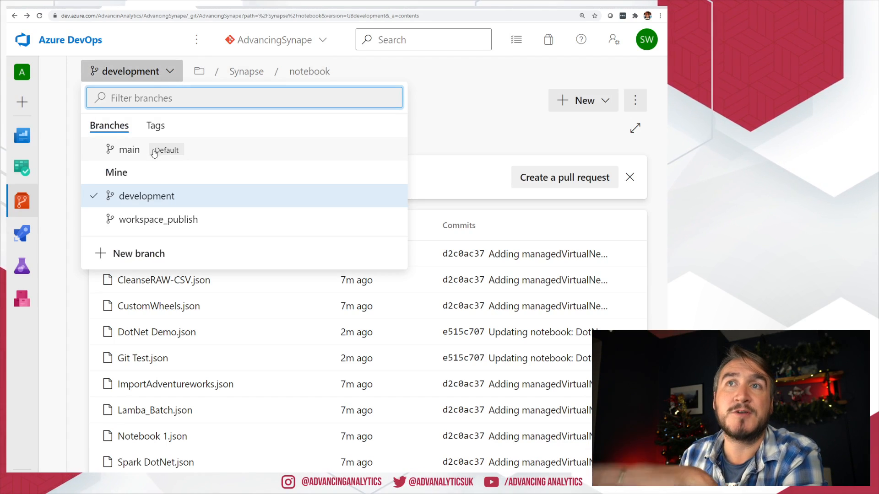
click(464, 90)
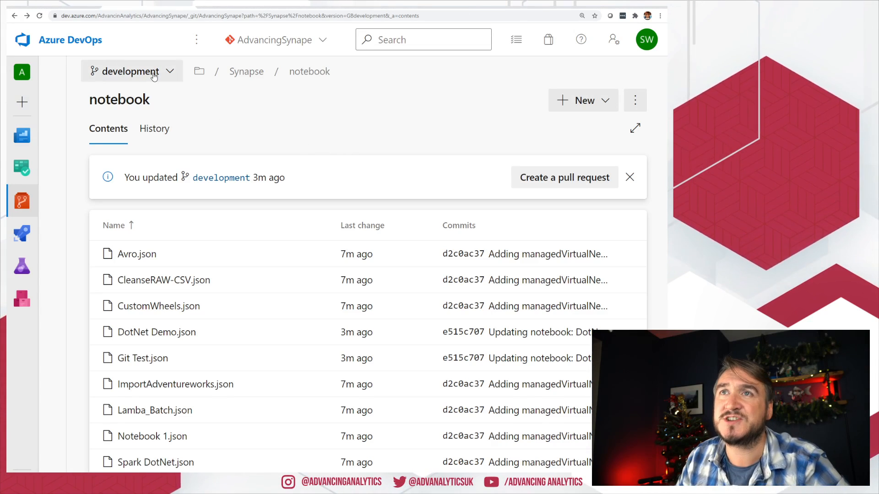
click(132, 72)
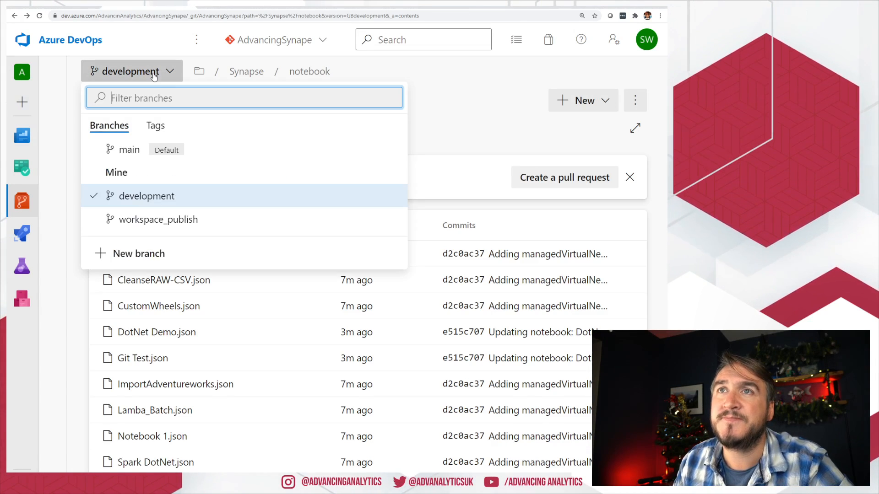
click(142, 220)
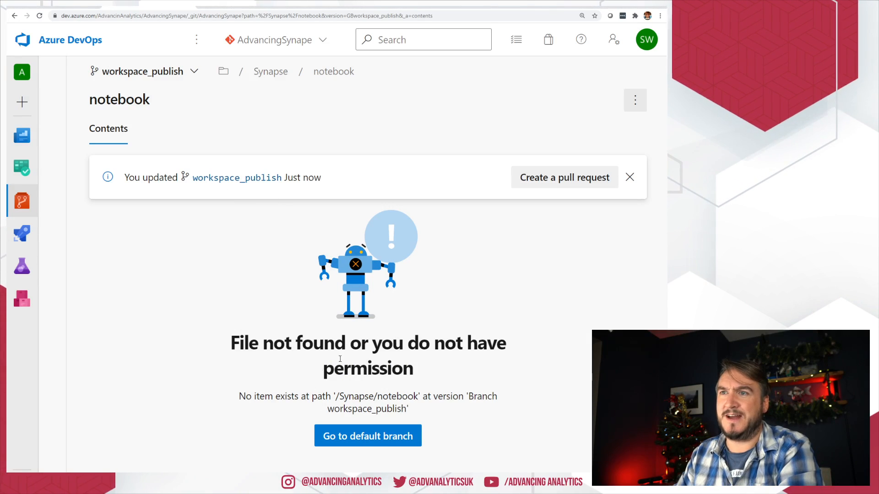
Step: Go to the repository root and check development and main before returning to workspace_publish
drag(418, 396, 325, 396)
click(223, 72)
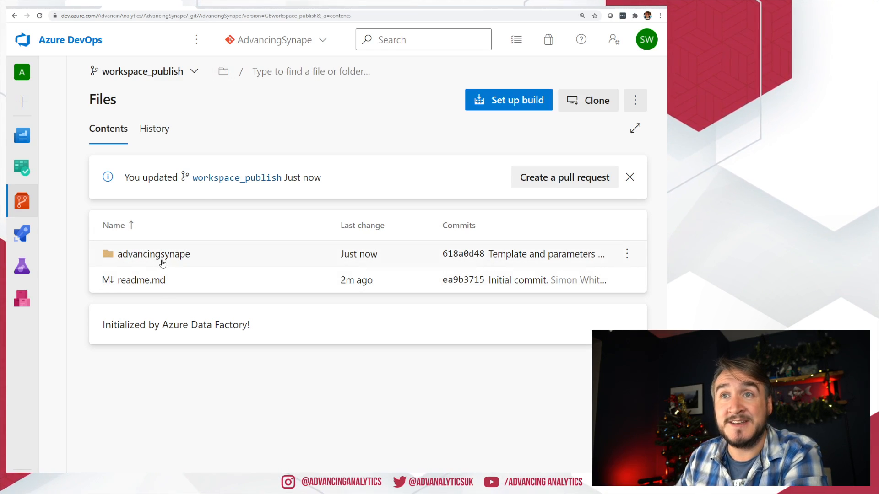
click(162, 73)
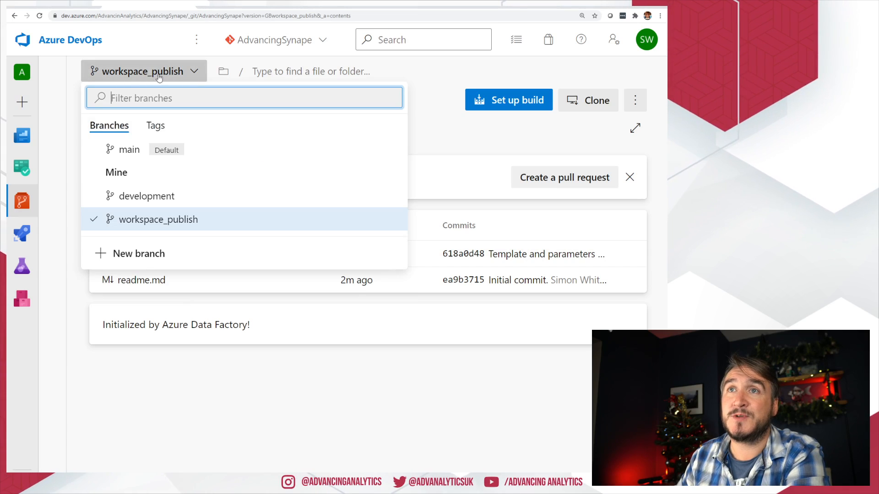
click(126, 194)
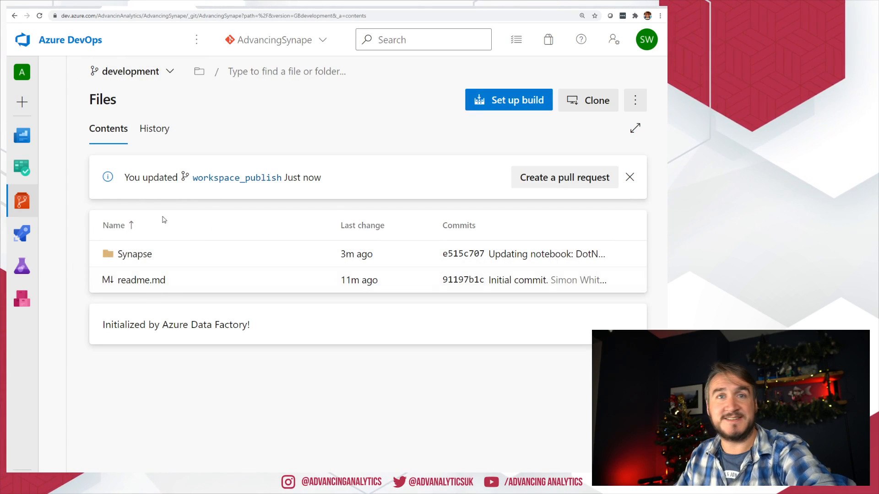
click(132, 72)
click(126, 147)
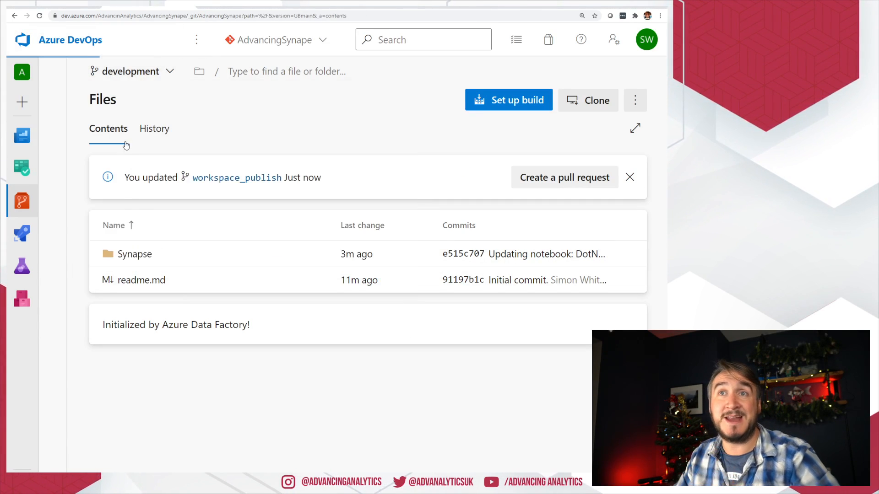
click(114, 71)
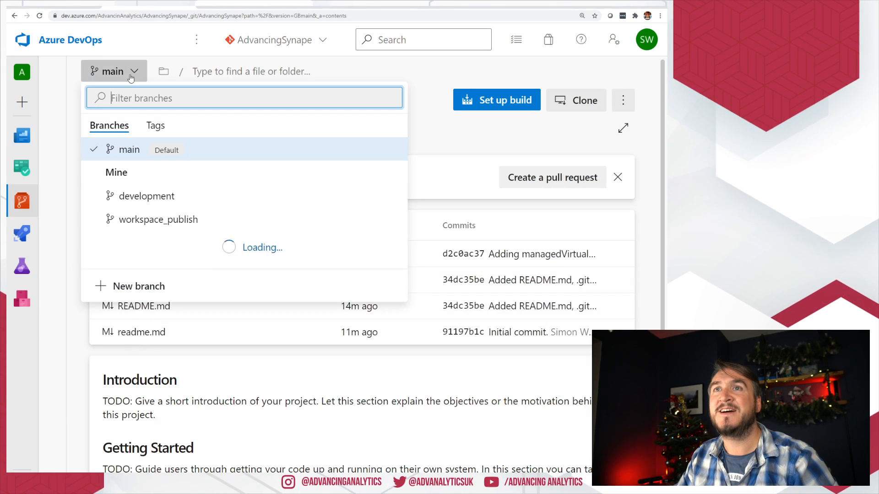
click(190, 220)
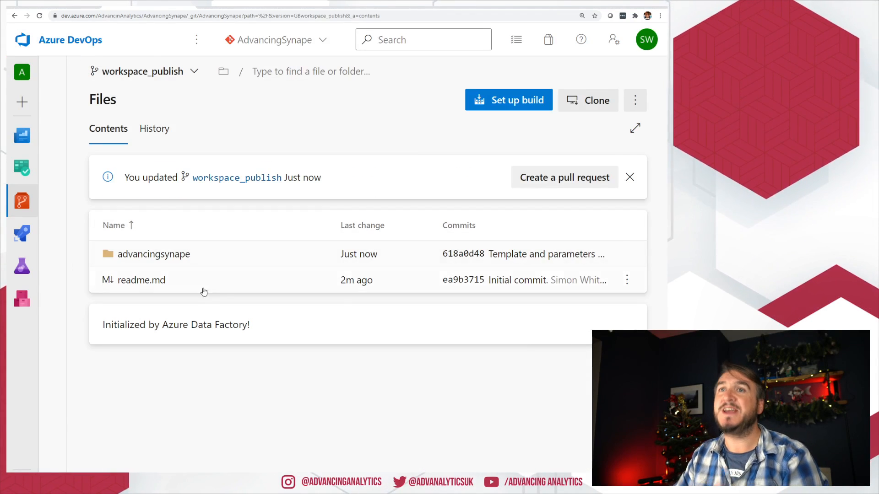
Step: Open advancingsynape > TemplateForWorkspace.json and inspect the notebook reference on line 79
click(164, 258)
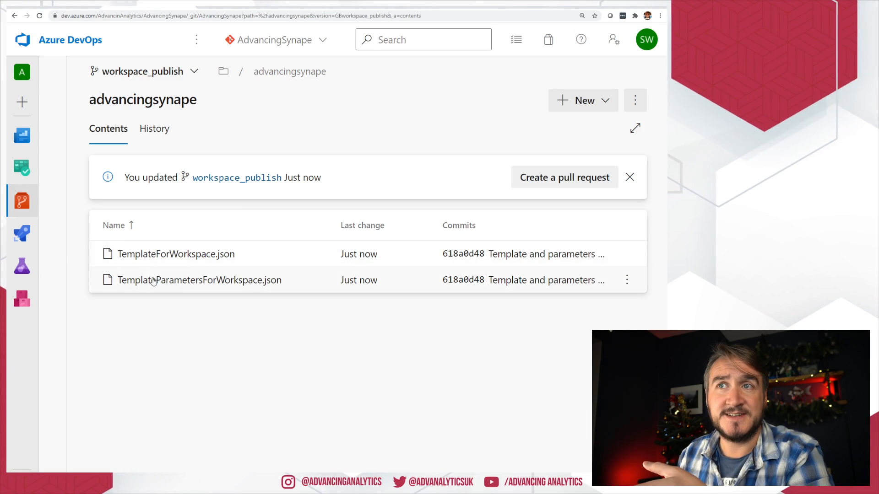
click(183, 258)
scroll(333, 309, down, 10)
scroll(333, 309, down, 5)
drag(178, 243, 438, 468)
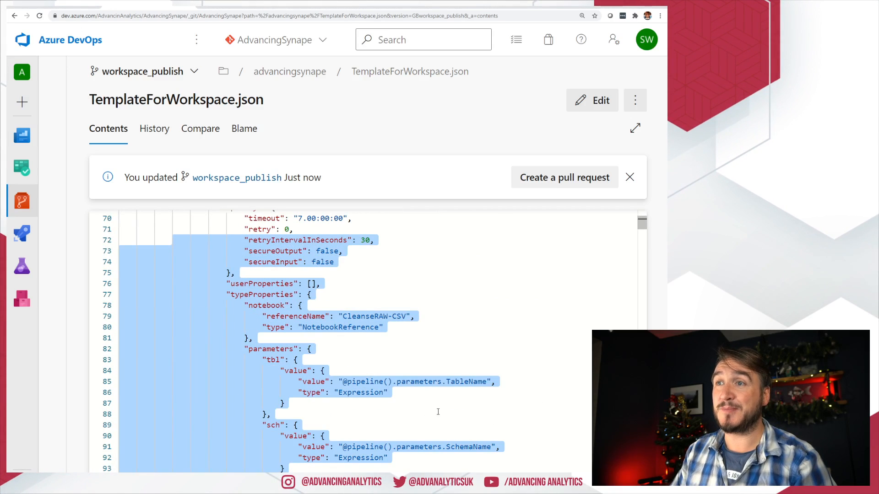
click(428, 382)
drag(417, 317, 346, 315)
click(397, 364)
scroll(411, 366, down, 20)
scroll(454, 382, down, 20)
Step: Inspect the Sales cell's CreateOrReplaceTempView code on line 1833, then return to Synapse
drag(642, 244, 641, 403)
scroll(400, 359, down, 10)
click(400, 355)
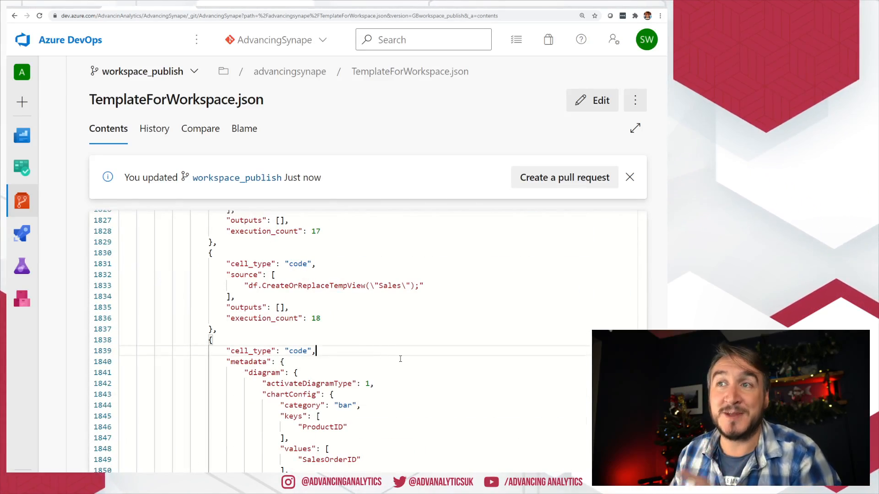
scroll(400, 359, down, 3)
scroll(411, 380, up, 3)
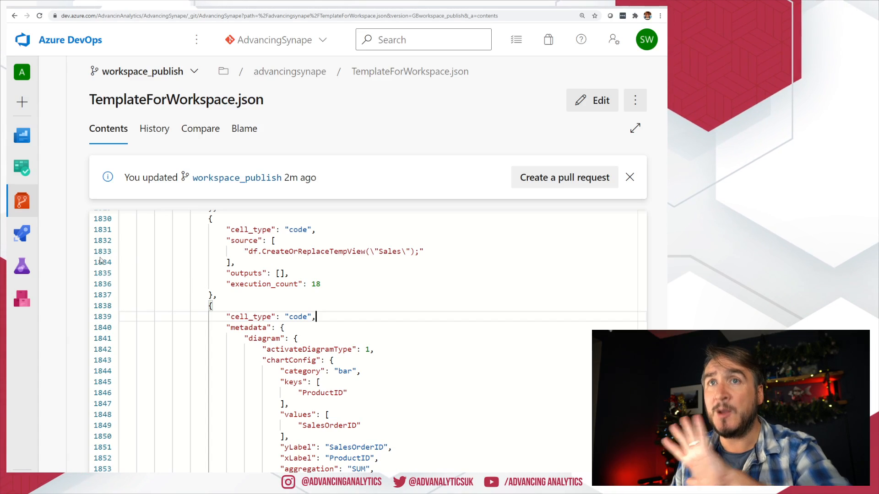
mouse_move(31, 237)
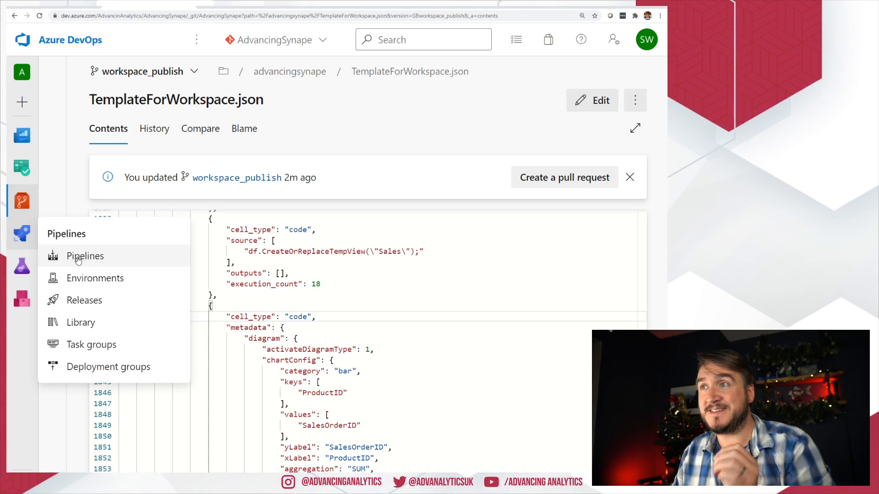
click(306, 284)
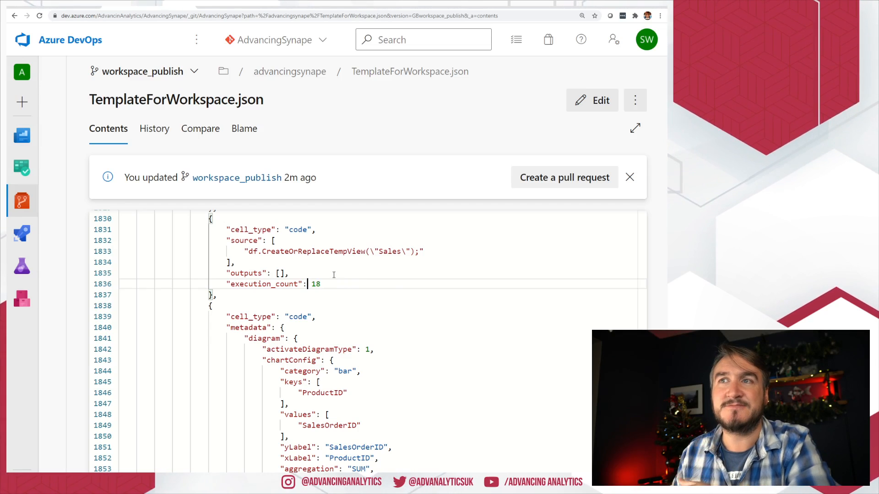
scroll(334, 347, up, 5)
drag(289, 474, 158, 422)
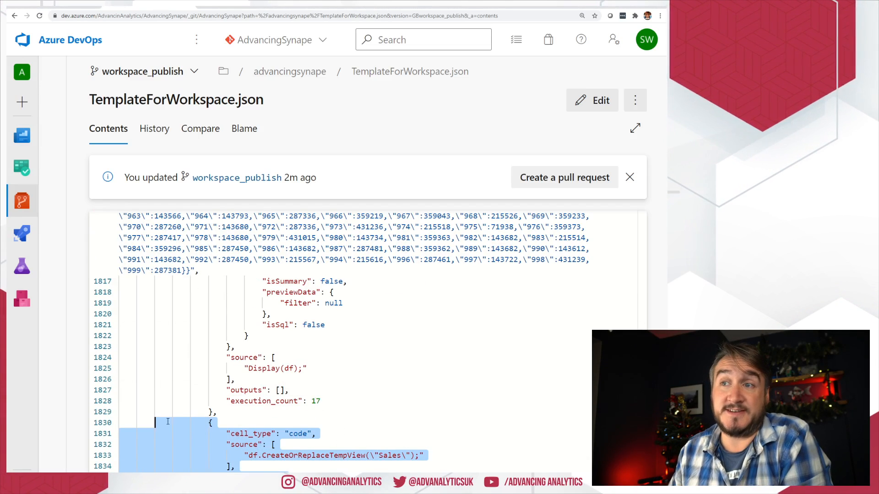
click(267, 446)
drag(245, 456, 453, 455)
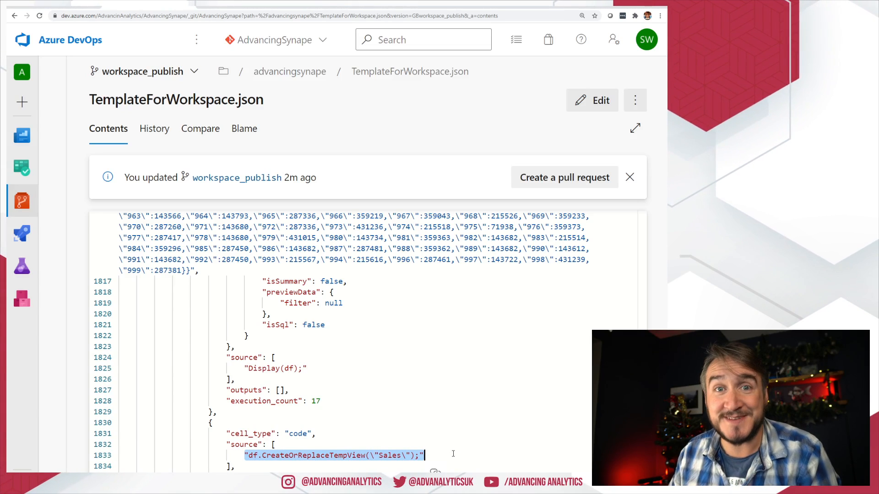
scroll(432, 445, down, 3)
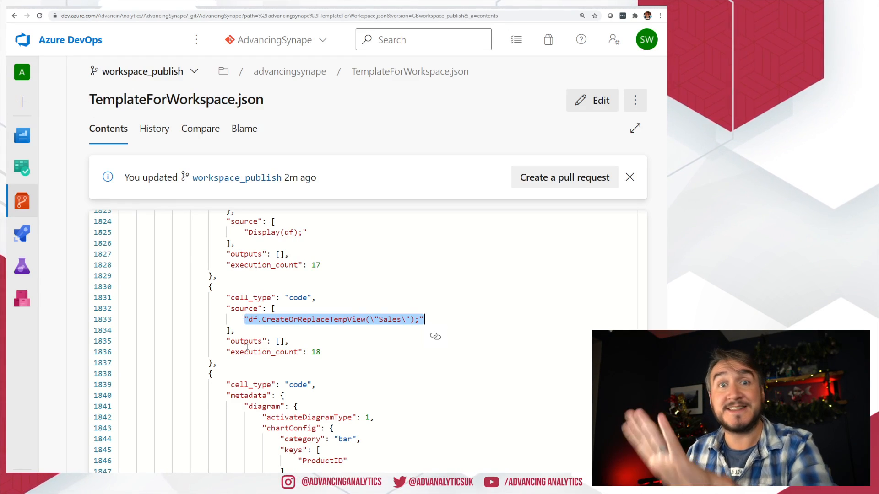
click(295, 289)
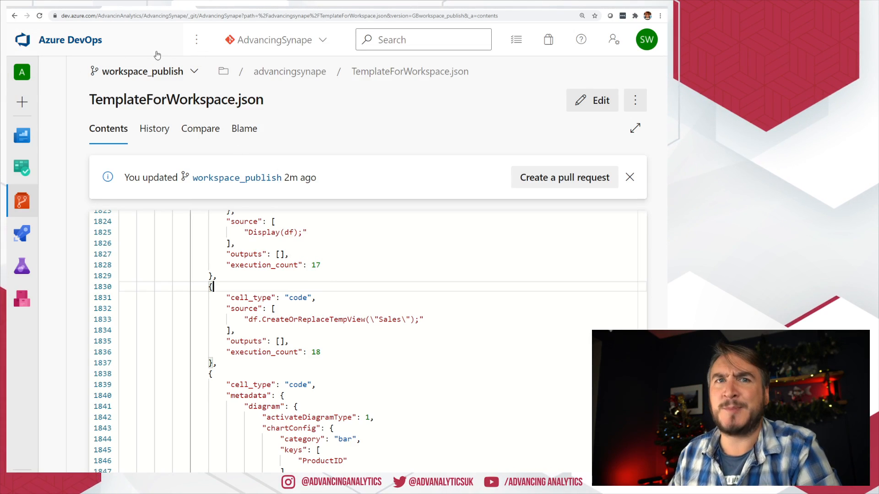
click(51, 7)
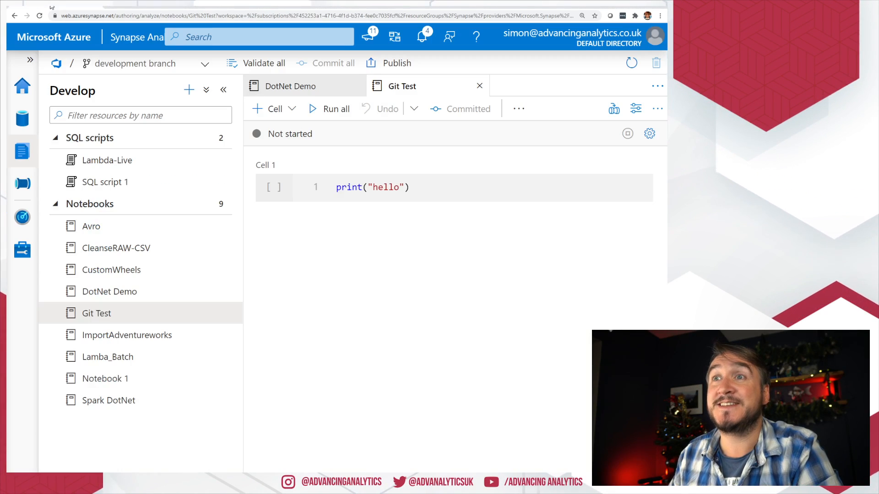
Step: Create and switch to a new working branch, simon_feature42
click(375, 251)
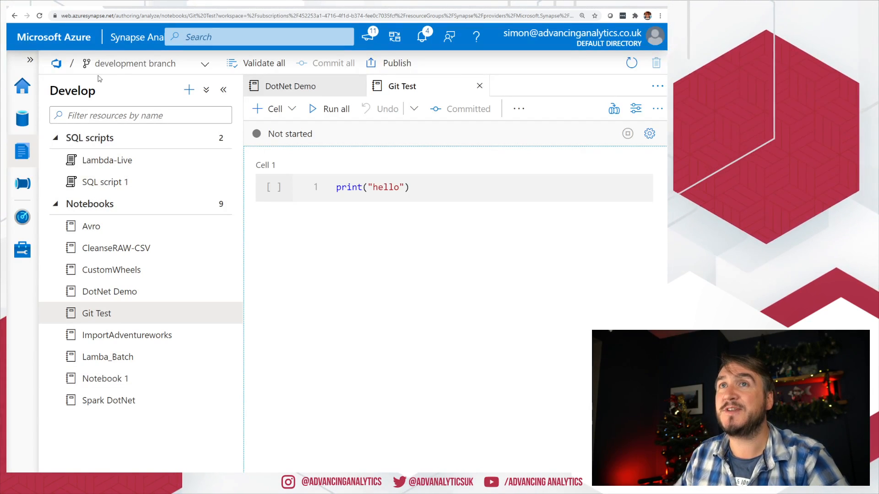
click(140, 63)
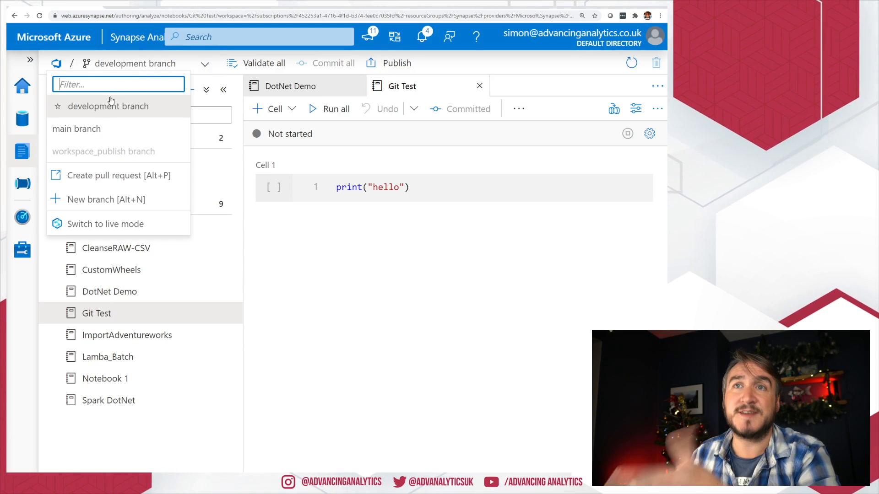
click(118, 200)
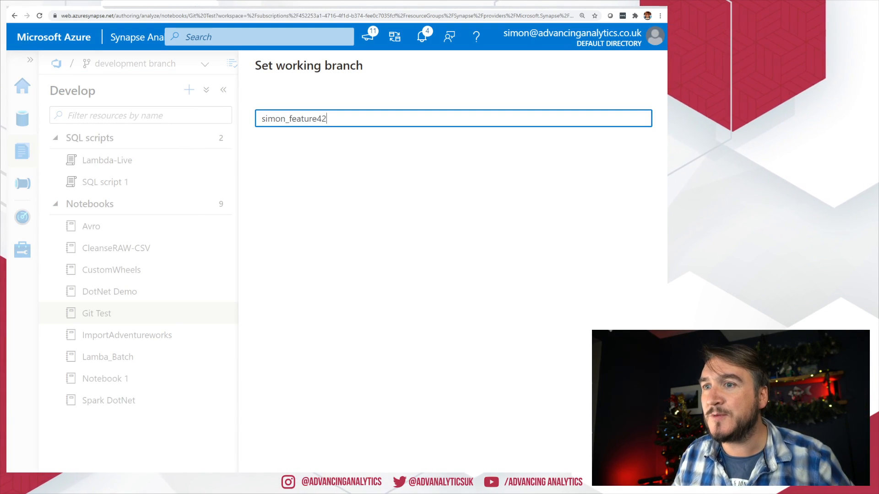
key(Return)
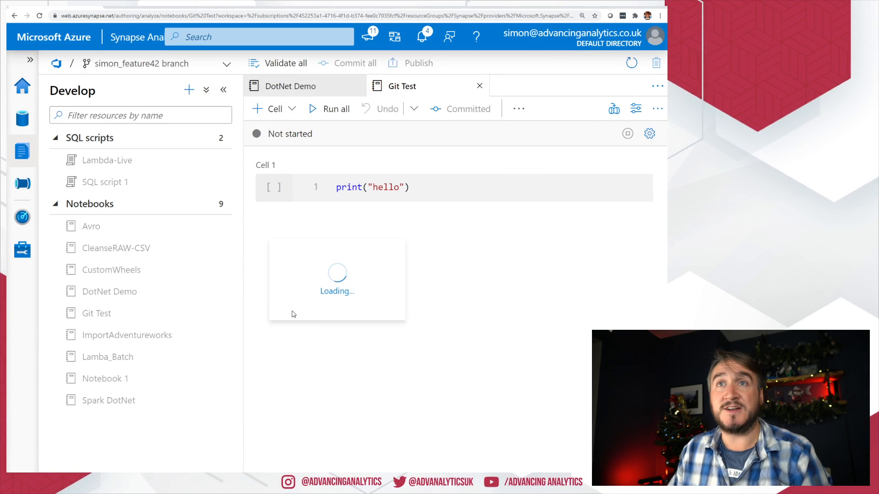
Step: Change Cell 1 from print("hello") to print("world") and commit all changes
click(424, 187)
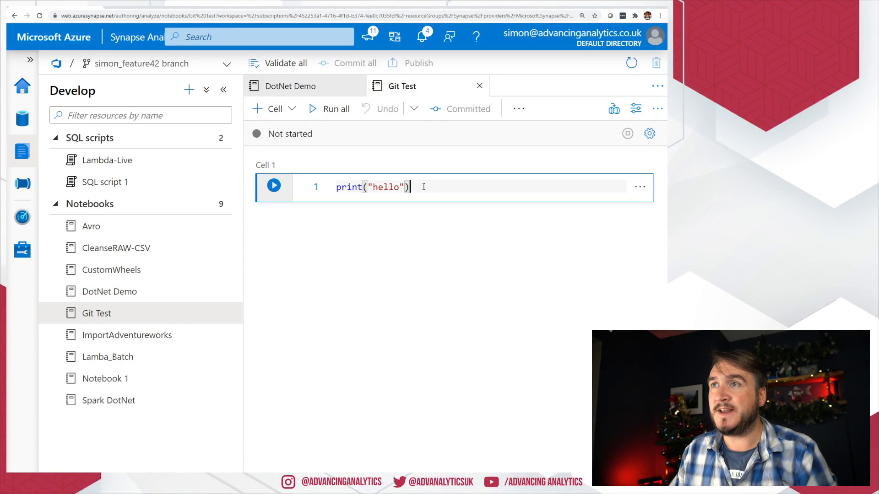
double_click(390, 186)
text(world)
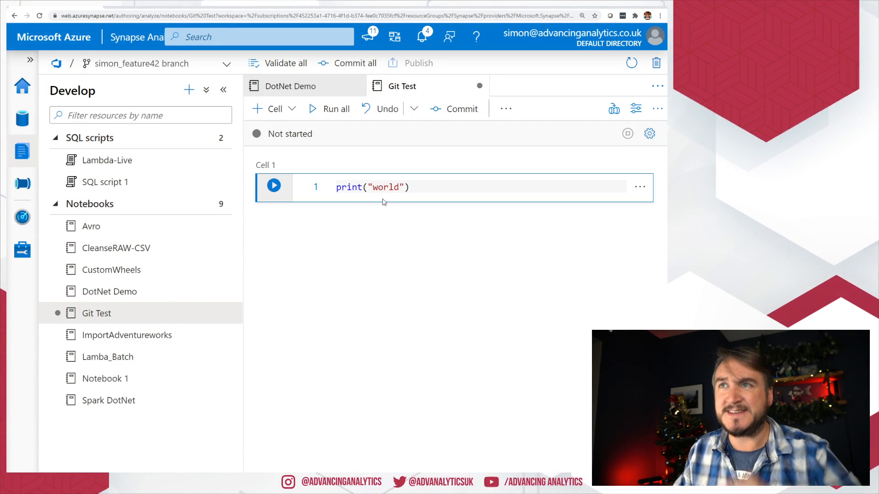
click(383, 203)
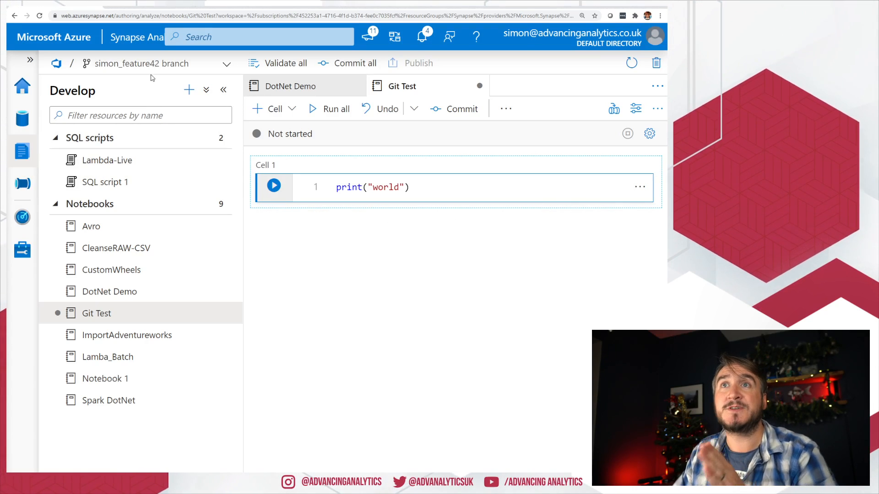
click(357, 62)
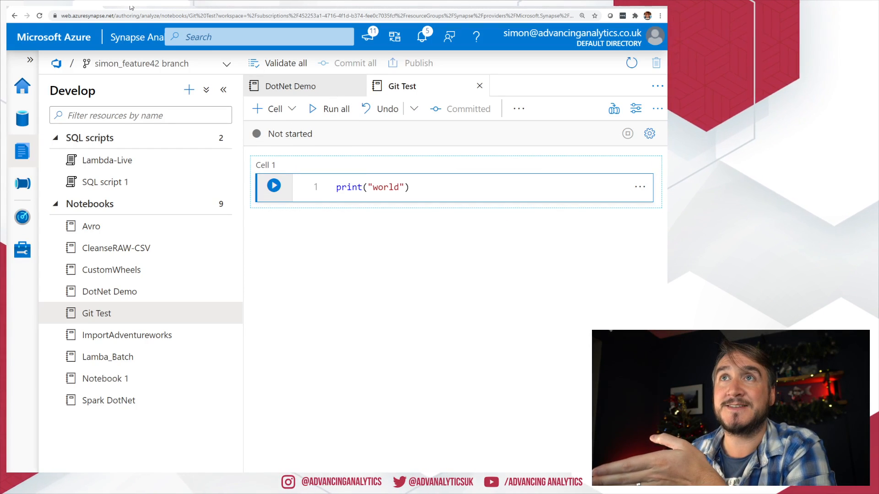
click(155, 5)
Step: On simon_feature42, open Synapse > notebook > Git Test.json and find its print("world") cell
click(187, 77)
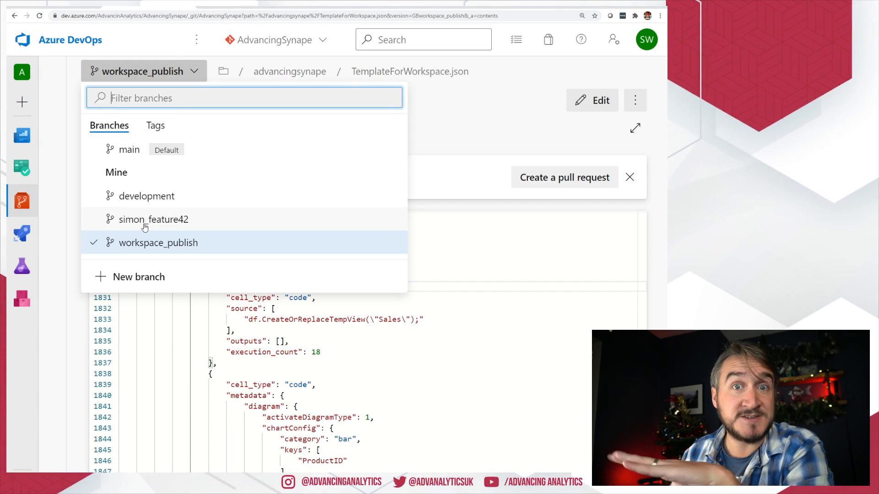
click(180, 222)
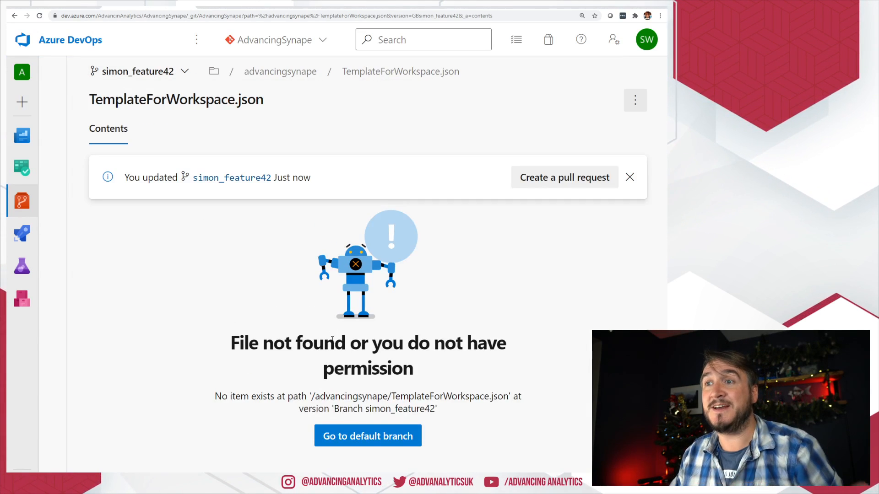
click(214, 72)
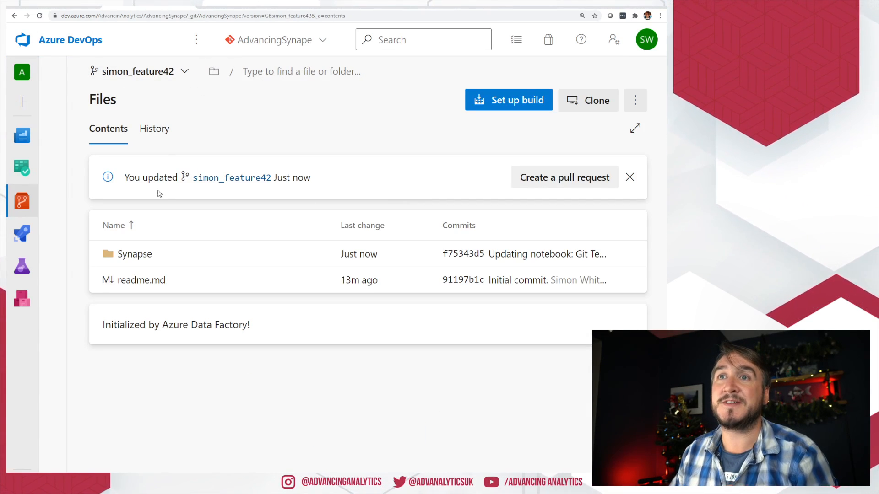
click(144, 260)
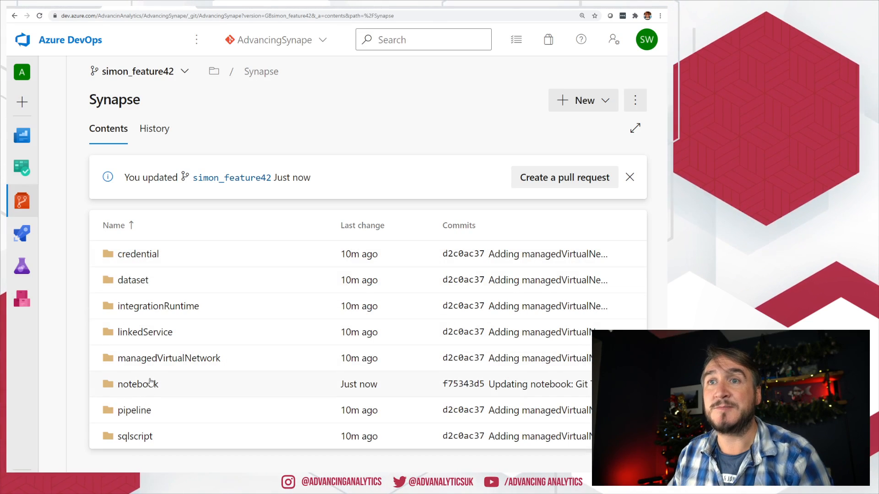
click(148, 385)
click(140, 359)
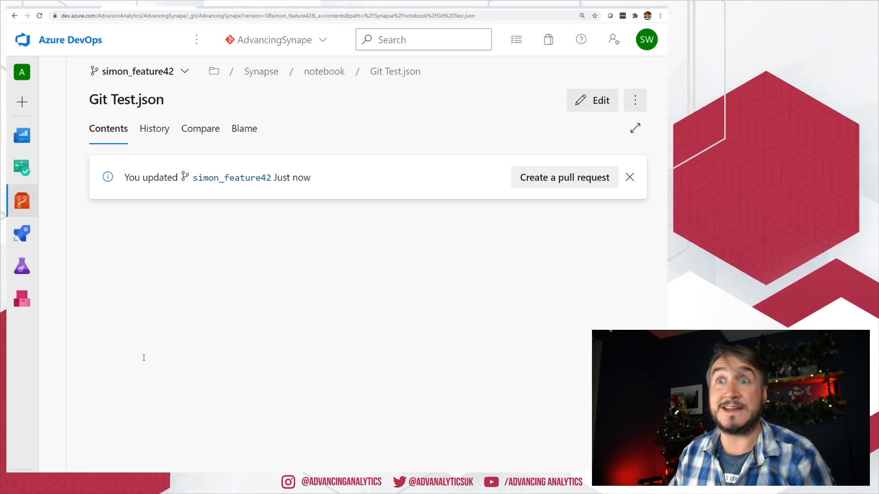
scroll(231, 335, down, 2)
drag(289, 454, 208, 456)
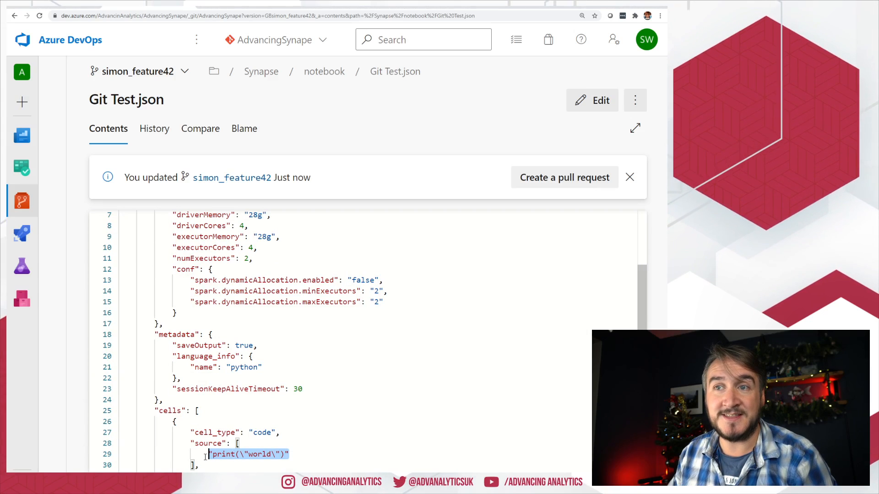
Step: View Git Test.json on the development branch, then return to Synapse Studio
click(167, 73)
click(147, 196)
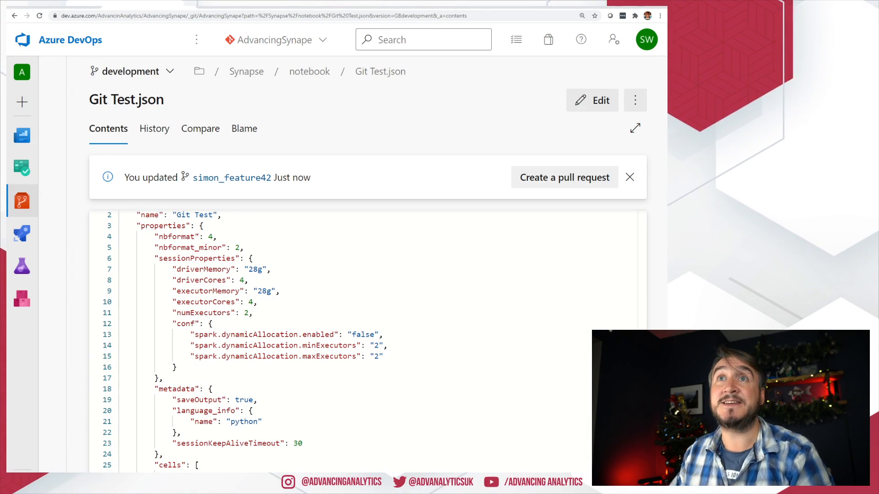
click(70, 6)
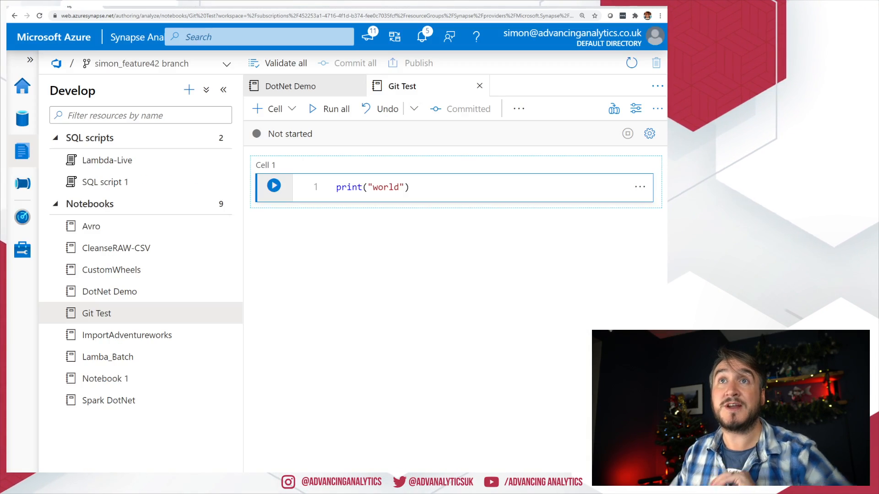
Step: Create a pull request from simon_feature42 into development
click(106, 68)
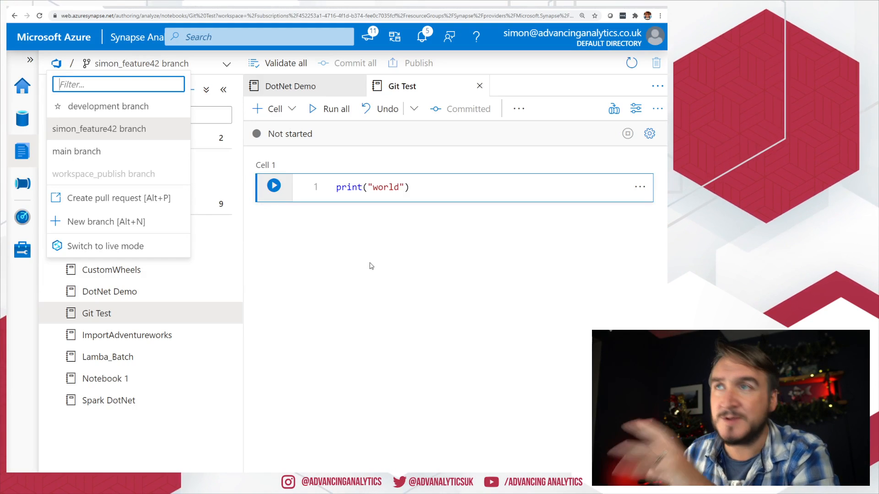
click(120, 204)
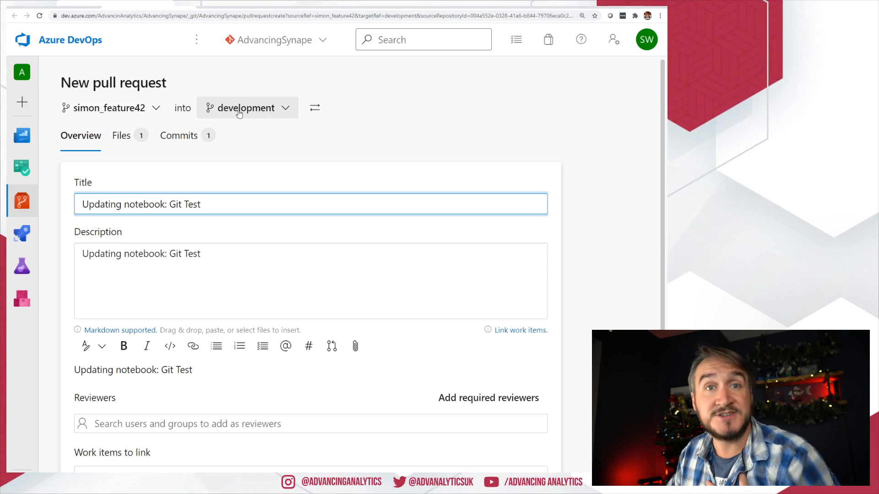
scroll(352, 227, down, 1)
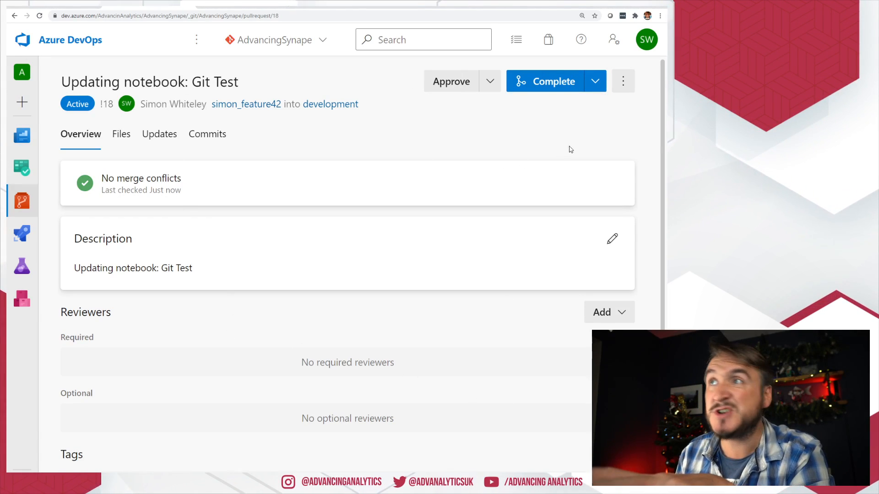
Step: Complete the pull request, deleting simon_feature42 after merging
click(553, 82)
click(385, 223)
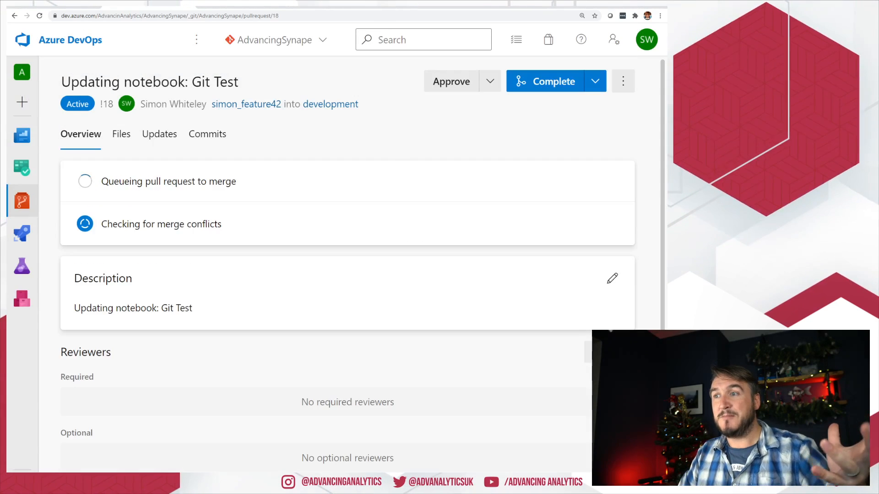
click(58, 6)
click(104, 69)
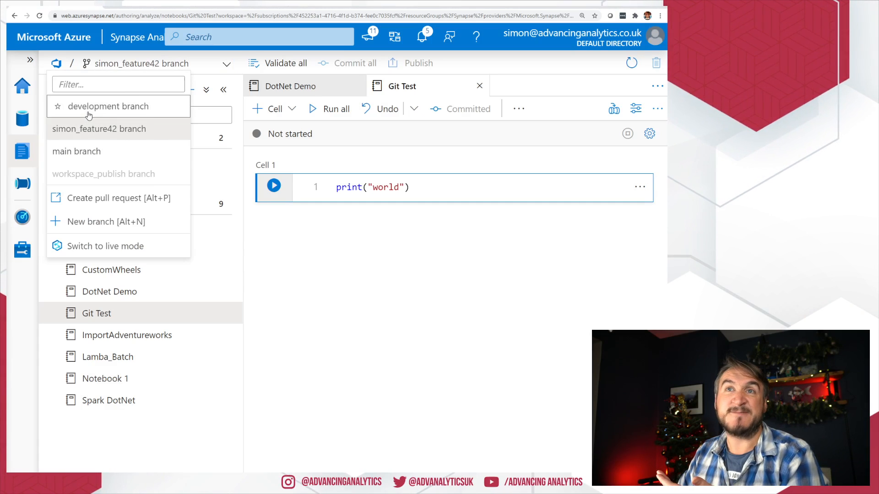
Step: Switch Synapse to the development branch and confirm Cell 1 reads print("world")
click(88, 110)
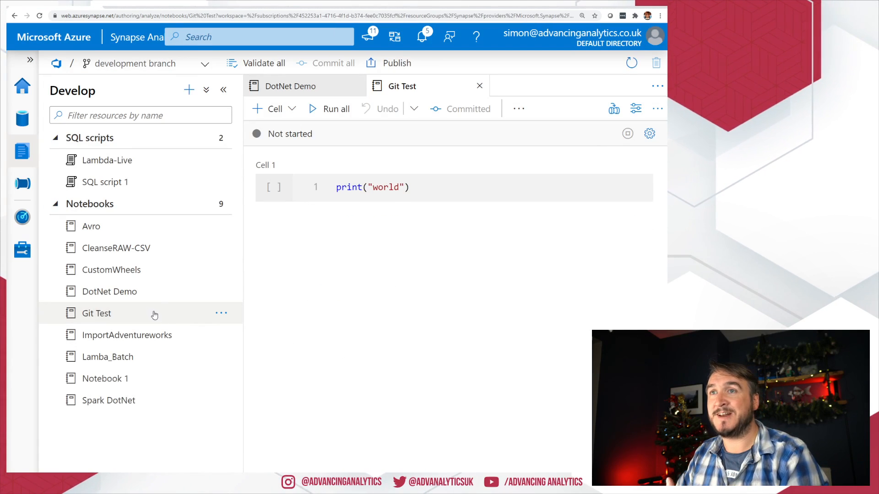
drag(437, 179, 256, 194)
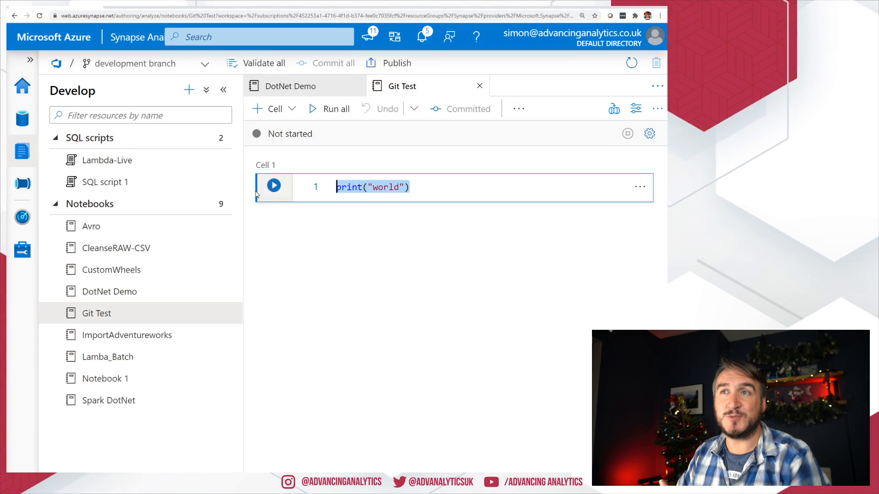
click(366, 300)
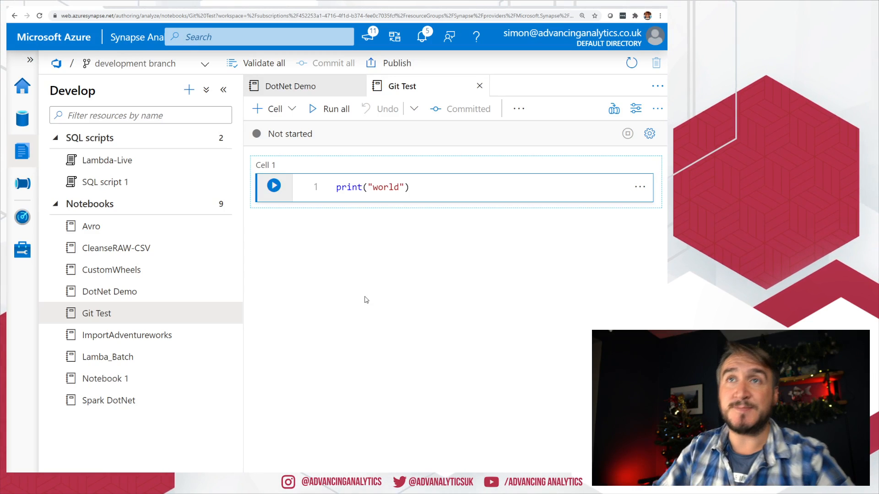
click(139, 69)
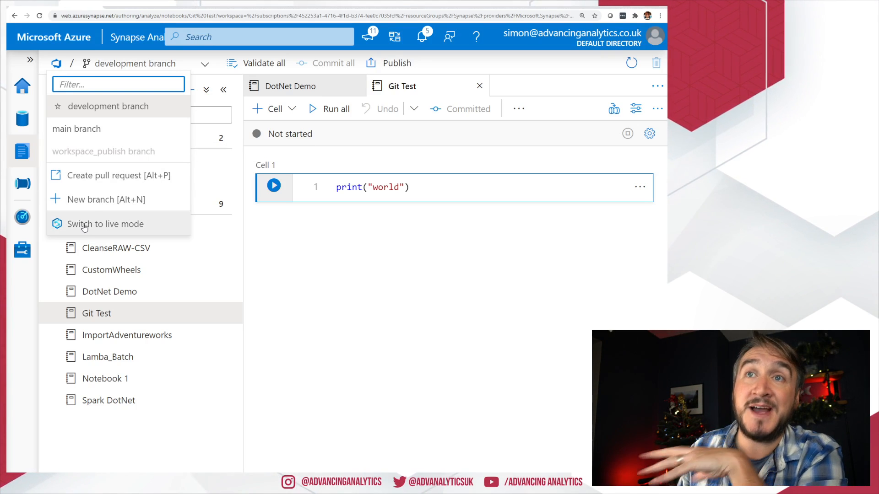
Step: Close the branch list, then type and delete test characters in Cell 1
click(352, 283)
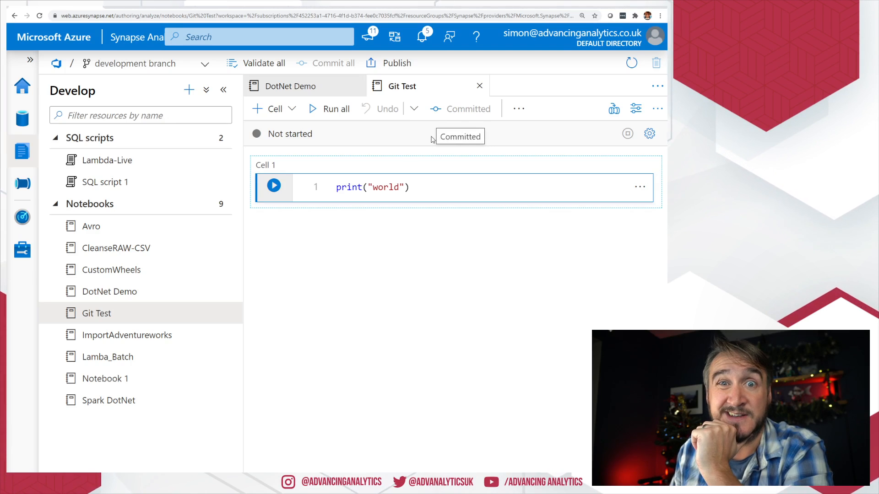
click(424, 193)
text(gjgggj)
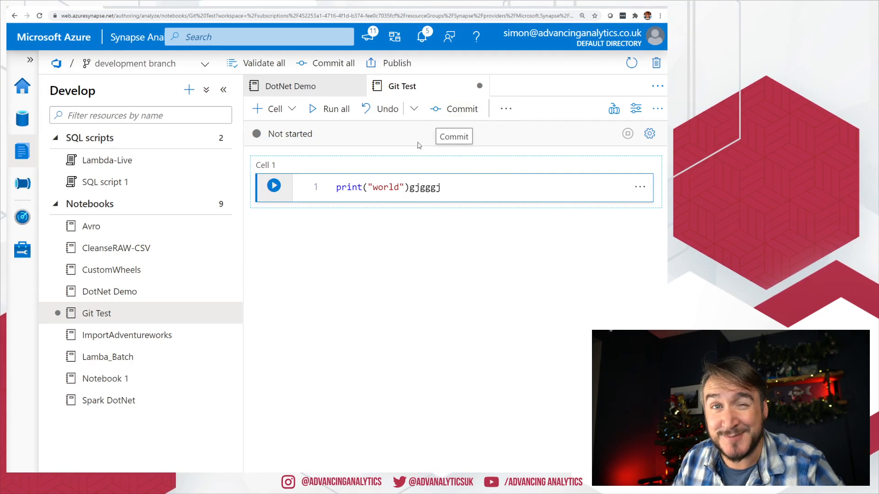
drag(411, 187, 450, 191)
key(BackSpace)
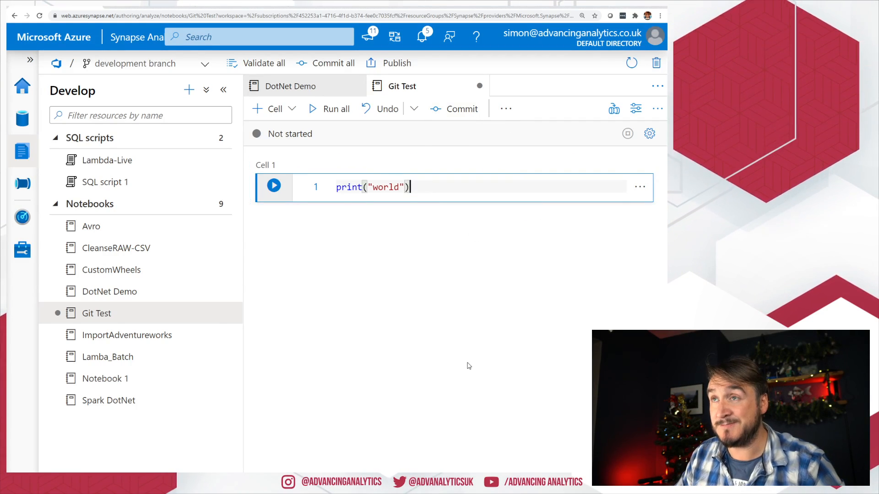
key(Escape)
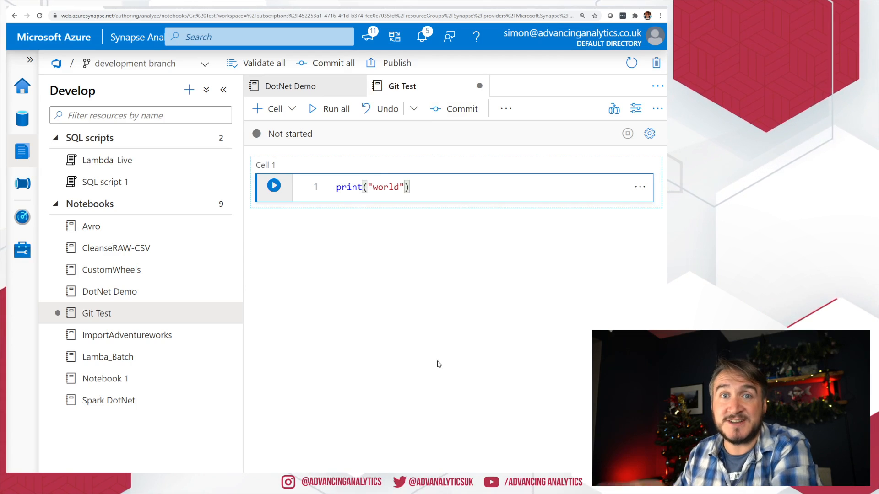
Step: Type more test characters, cancel the Leave site prompt, and delete them again
click(464, 186)
text(jghj)
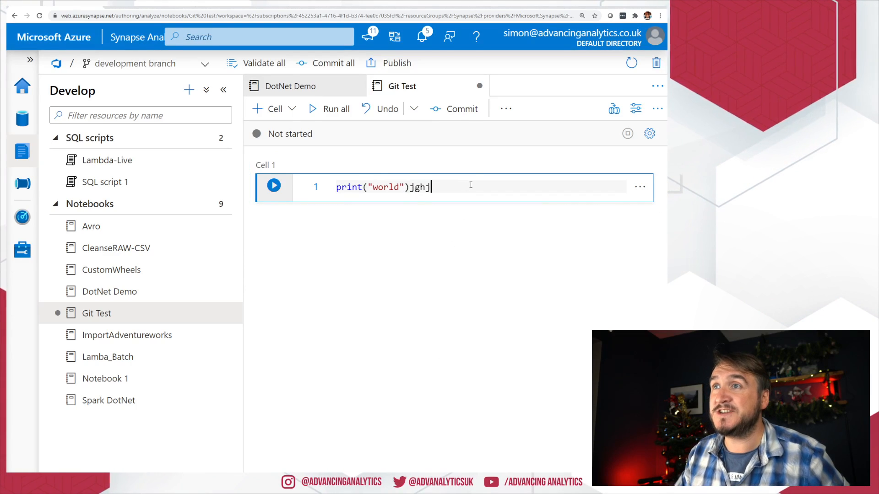
click(99, 6)
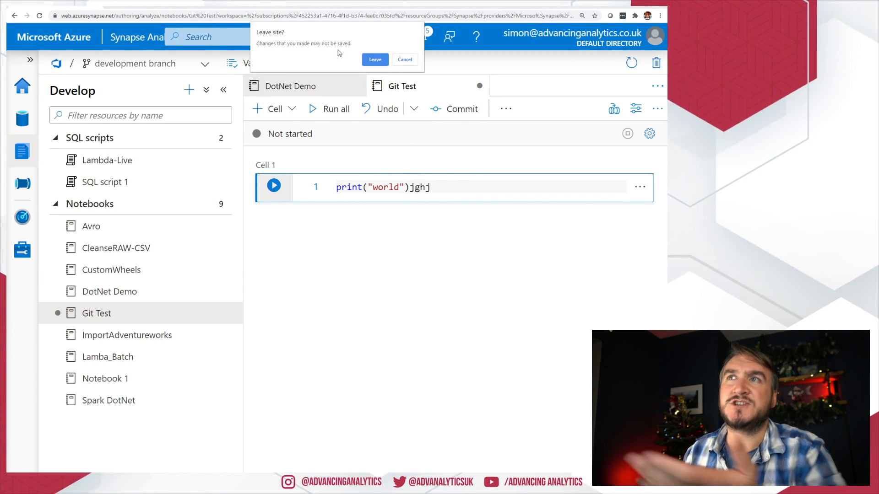
click(403, 60)
double_click(420, 187)
key(BackSpace)
key(Escape)
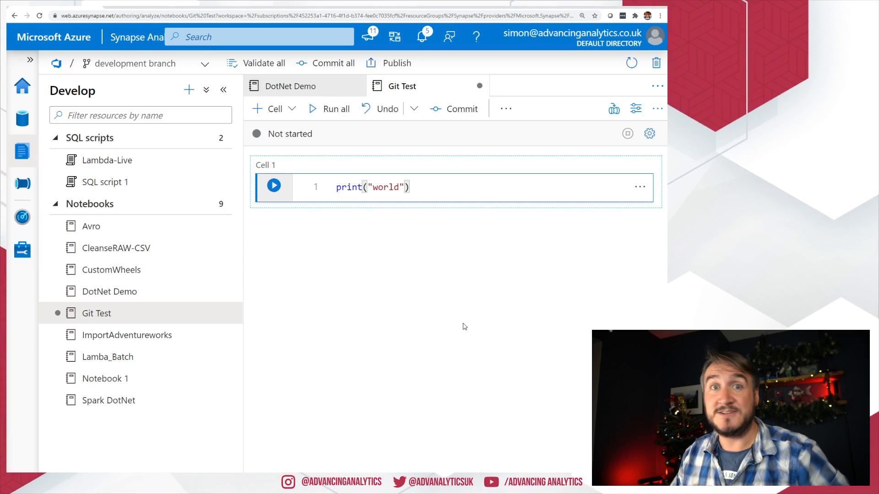